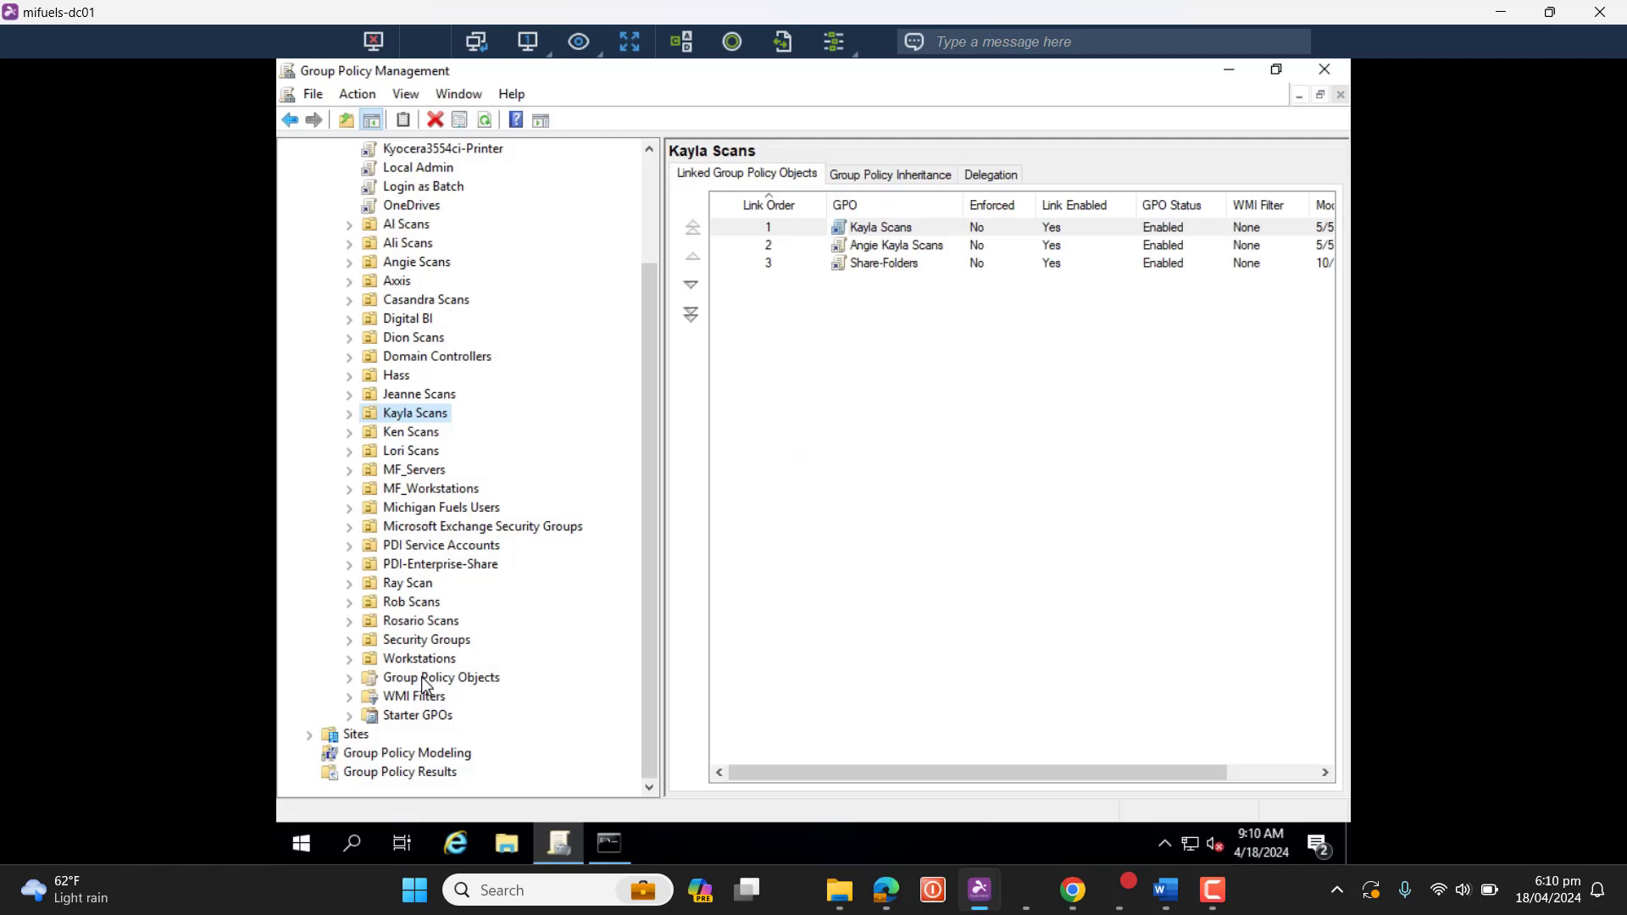
# Under the domain's Group Policy Objects, start a new GPO named 'Auto Lock Computer Screens'
pyautogui.doubleClick(426, 679)
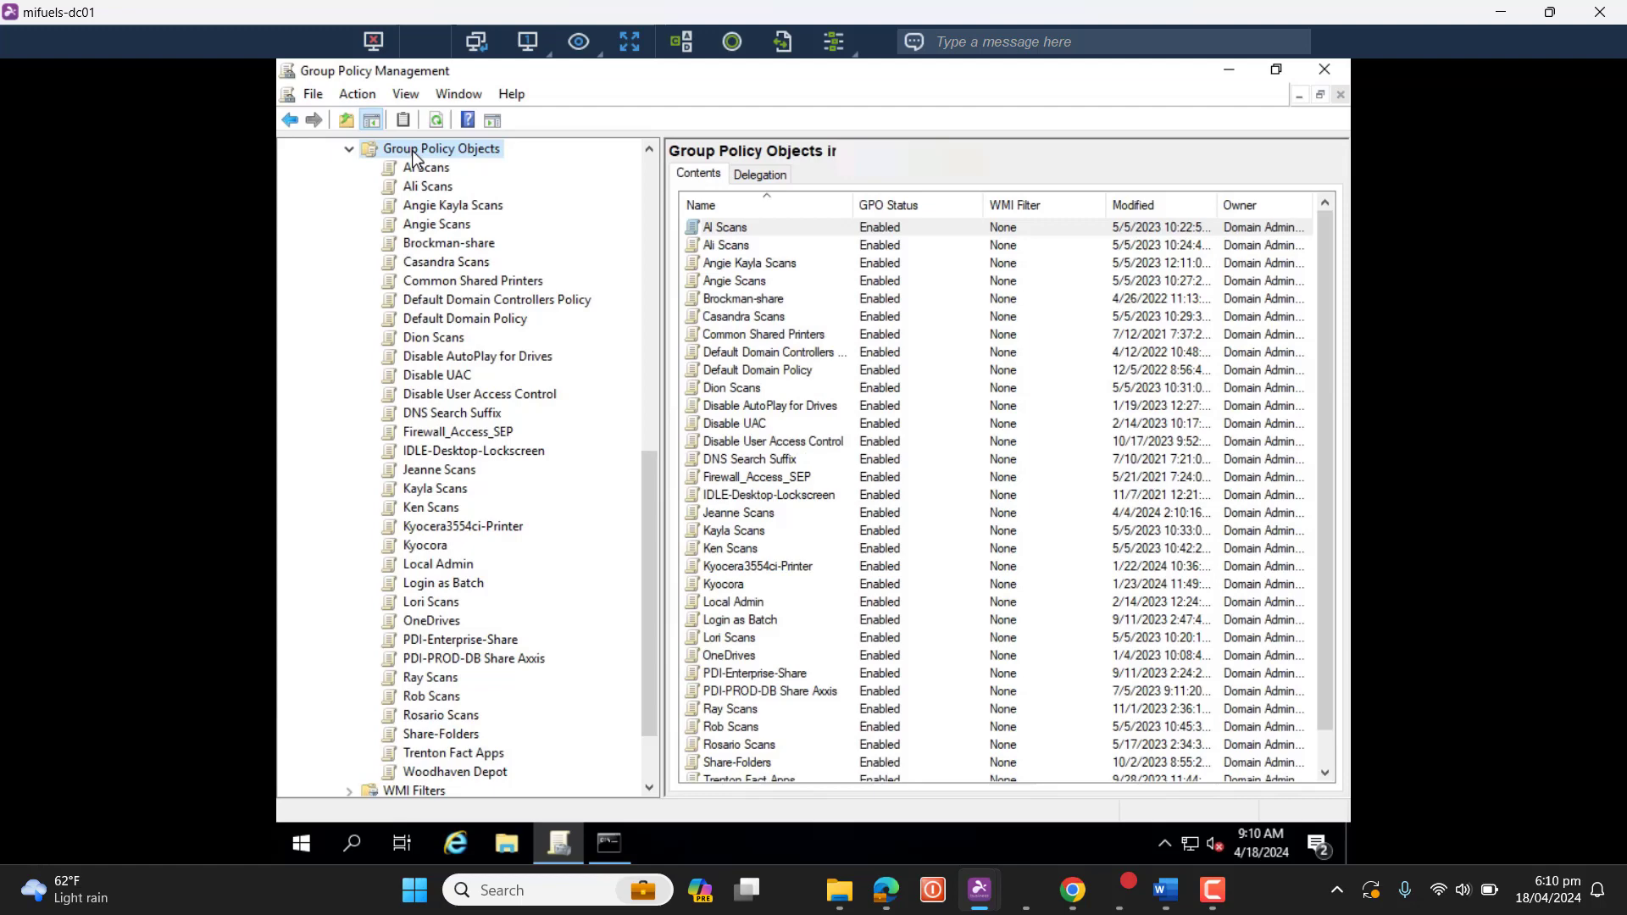
pyautogui.rightClick(412, 150)
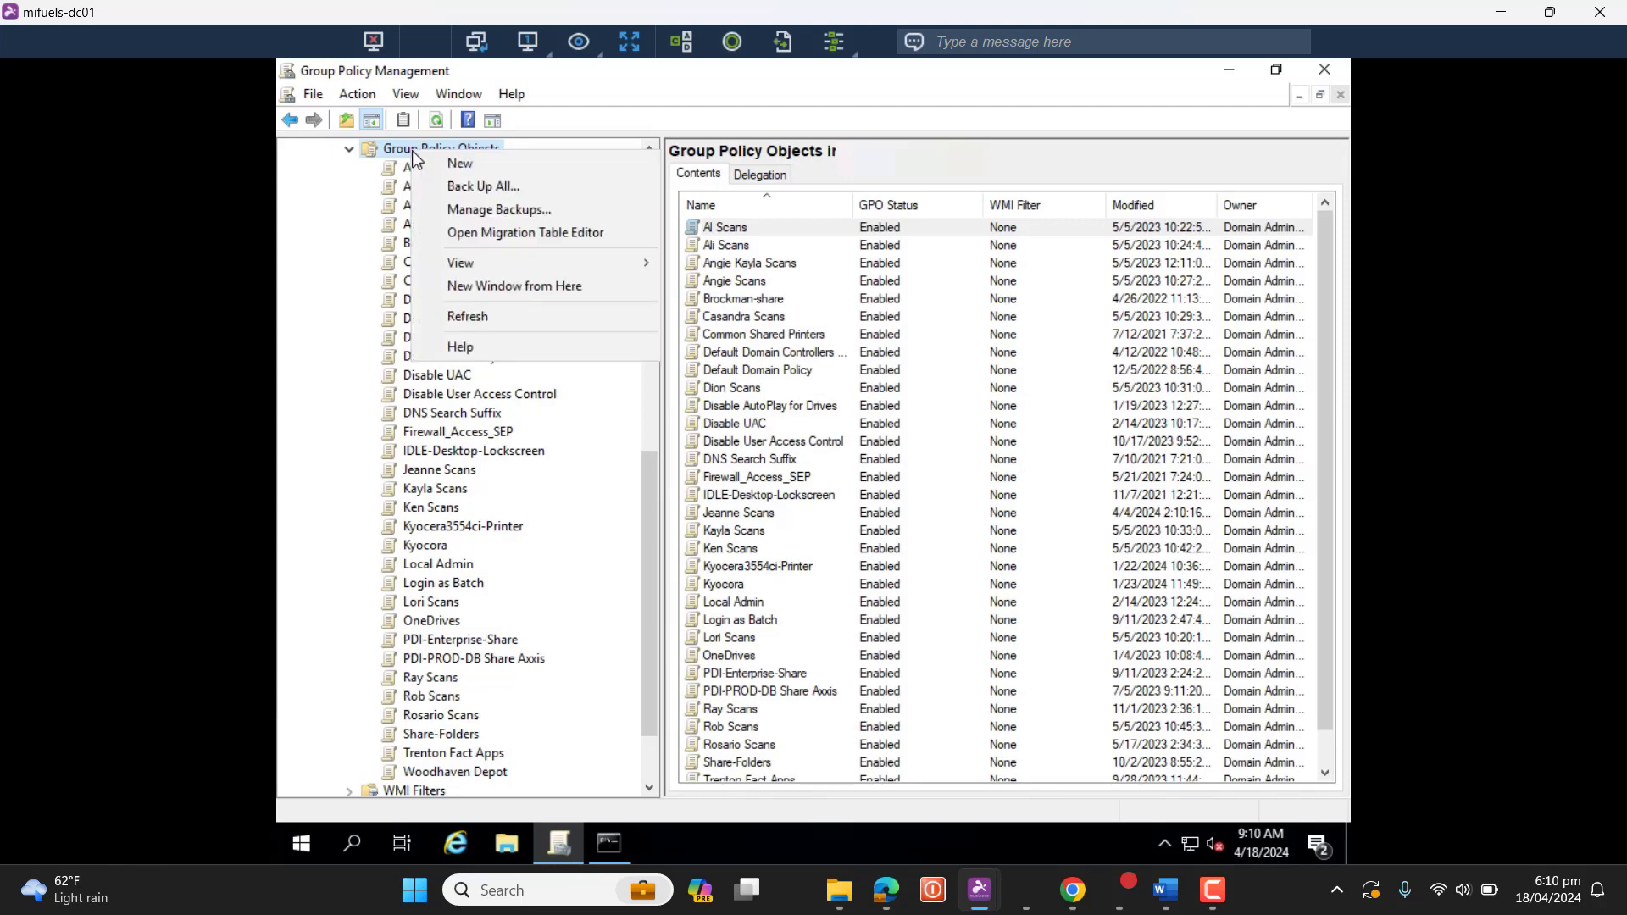
pyautogui.click(465, 161)
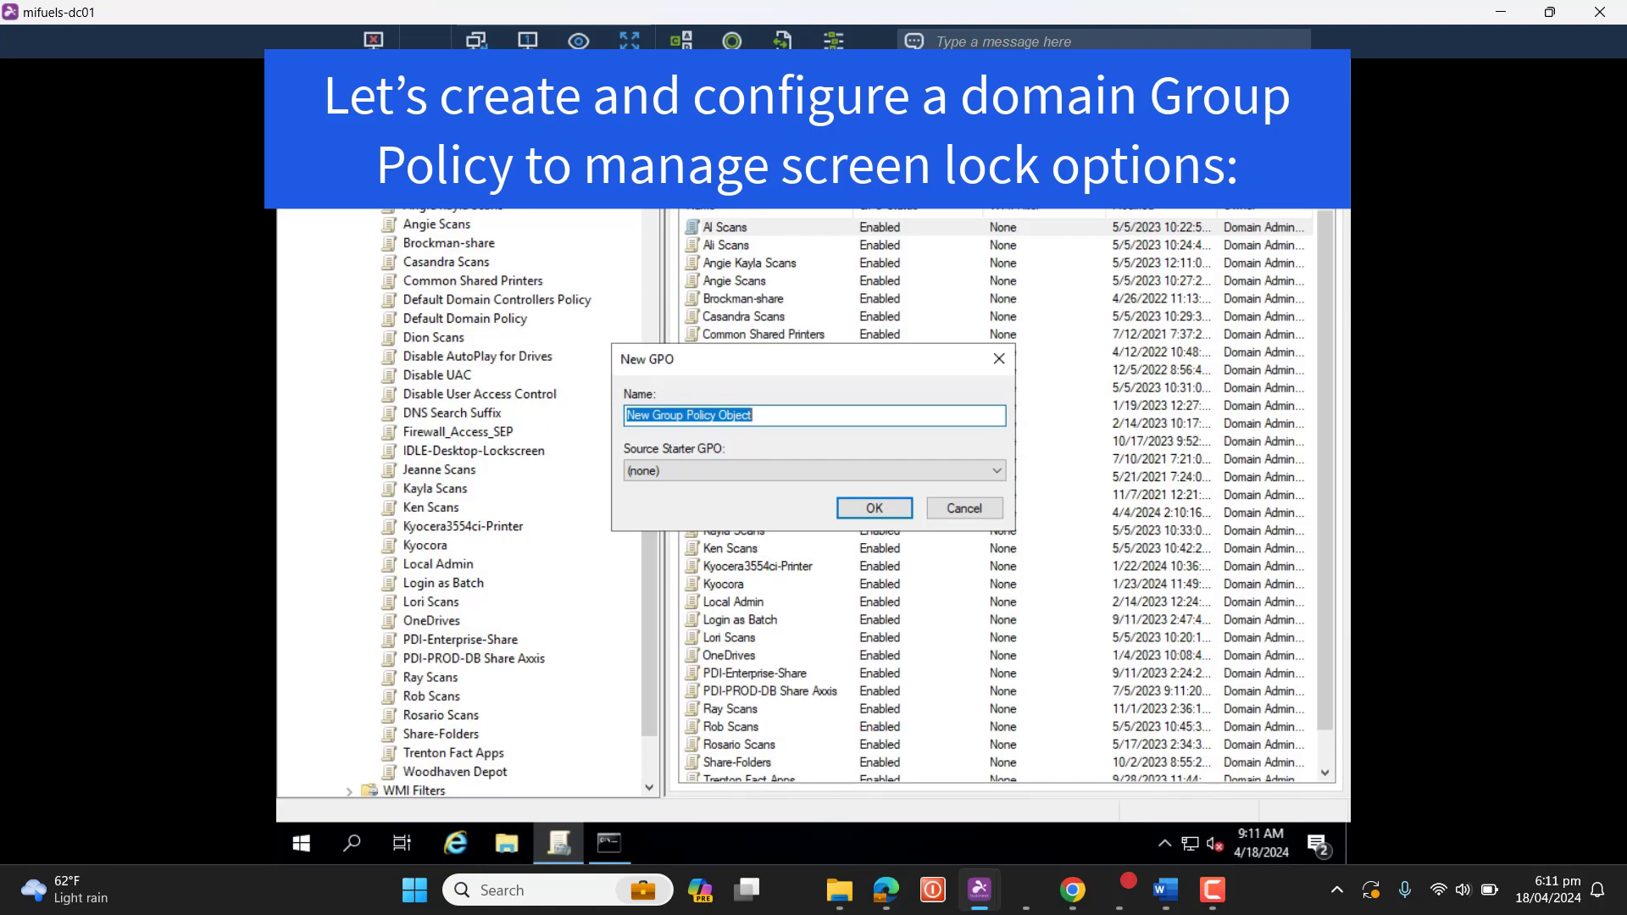
pyautogui.write('Auto L')
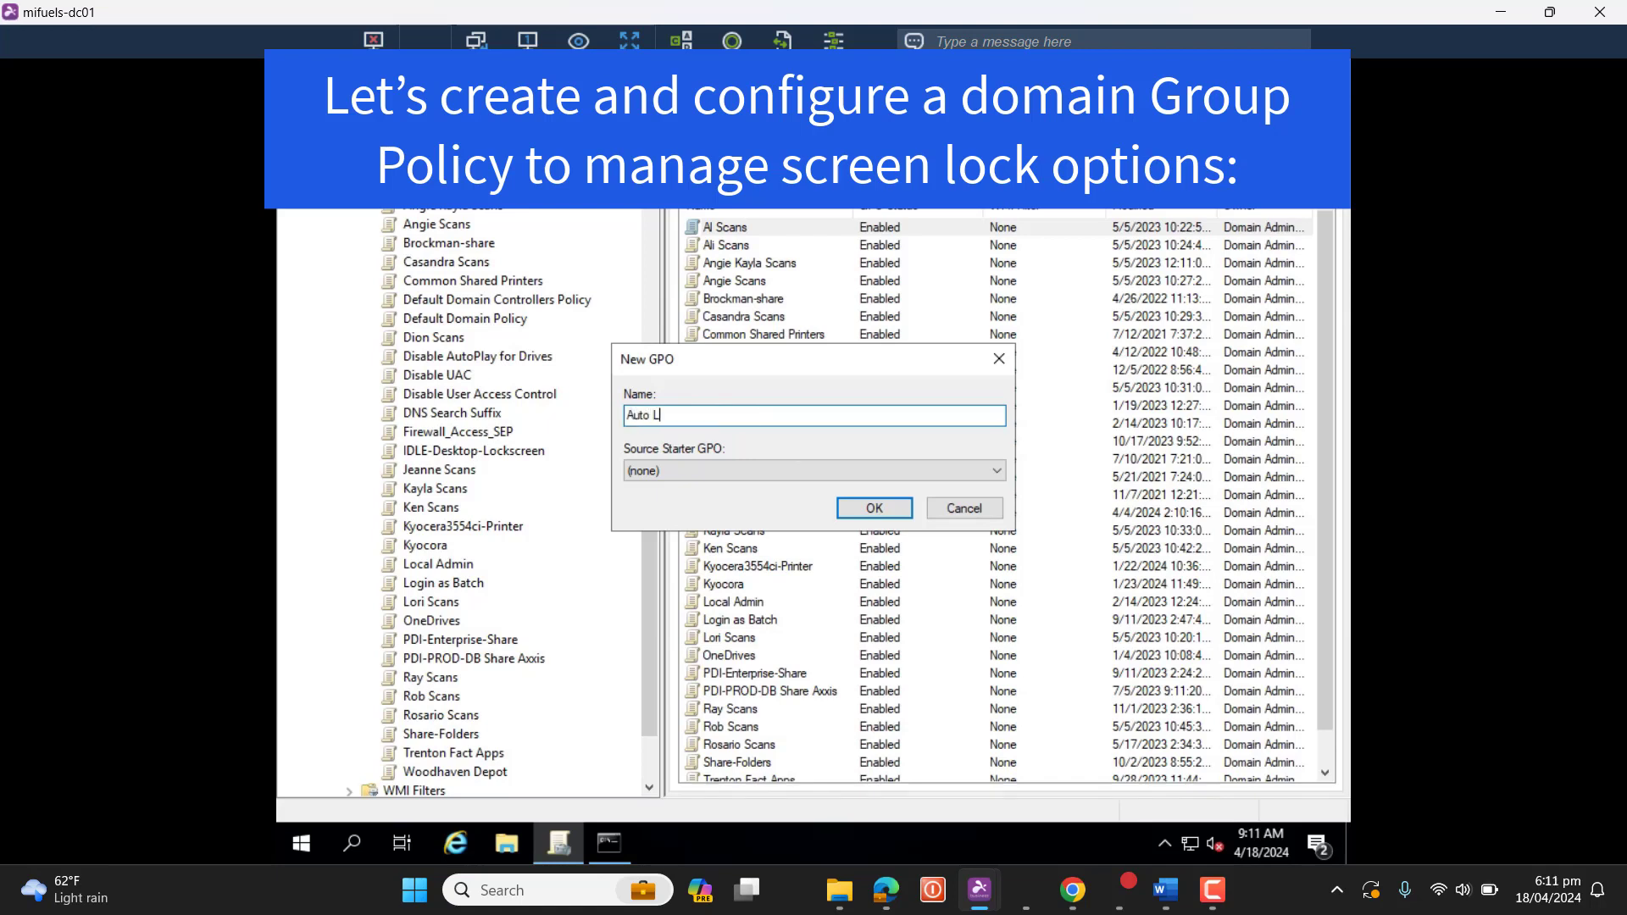
pyautogui.write('ock C')
pyautogui.write('Computer ')
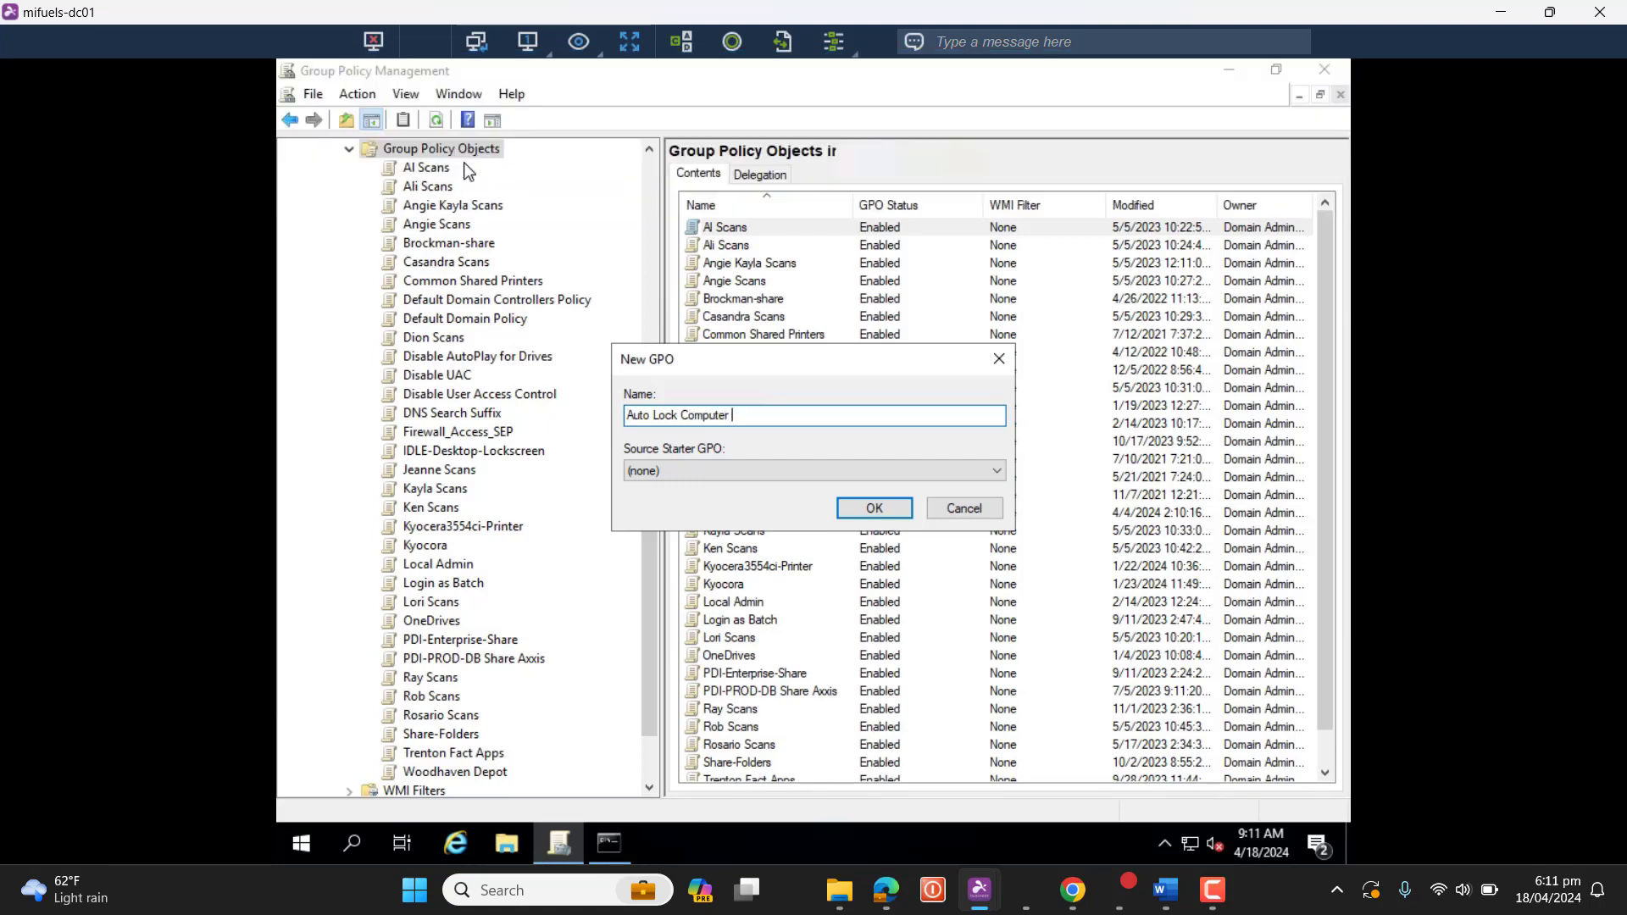
pyautogui.write('Screens')
# Create the Auto Lock Computer Screens GPO and open it for editing
pyautogui.click(875, 508)
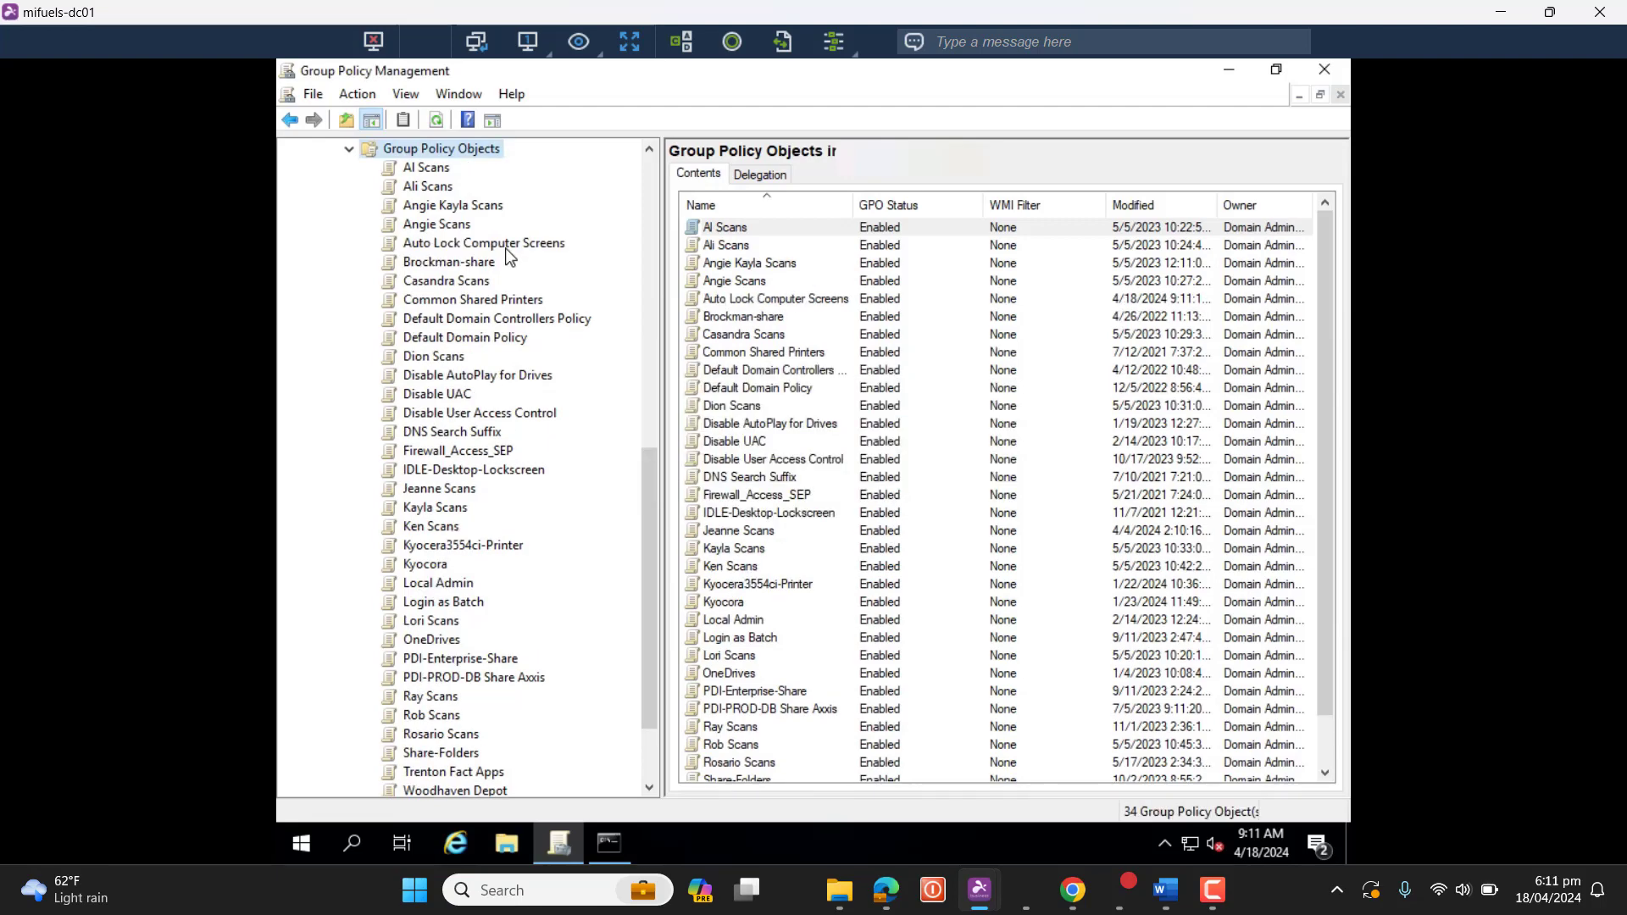
pyautogui.click(507, 249)
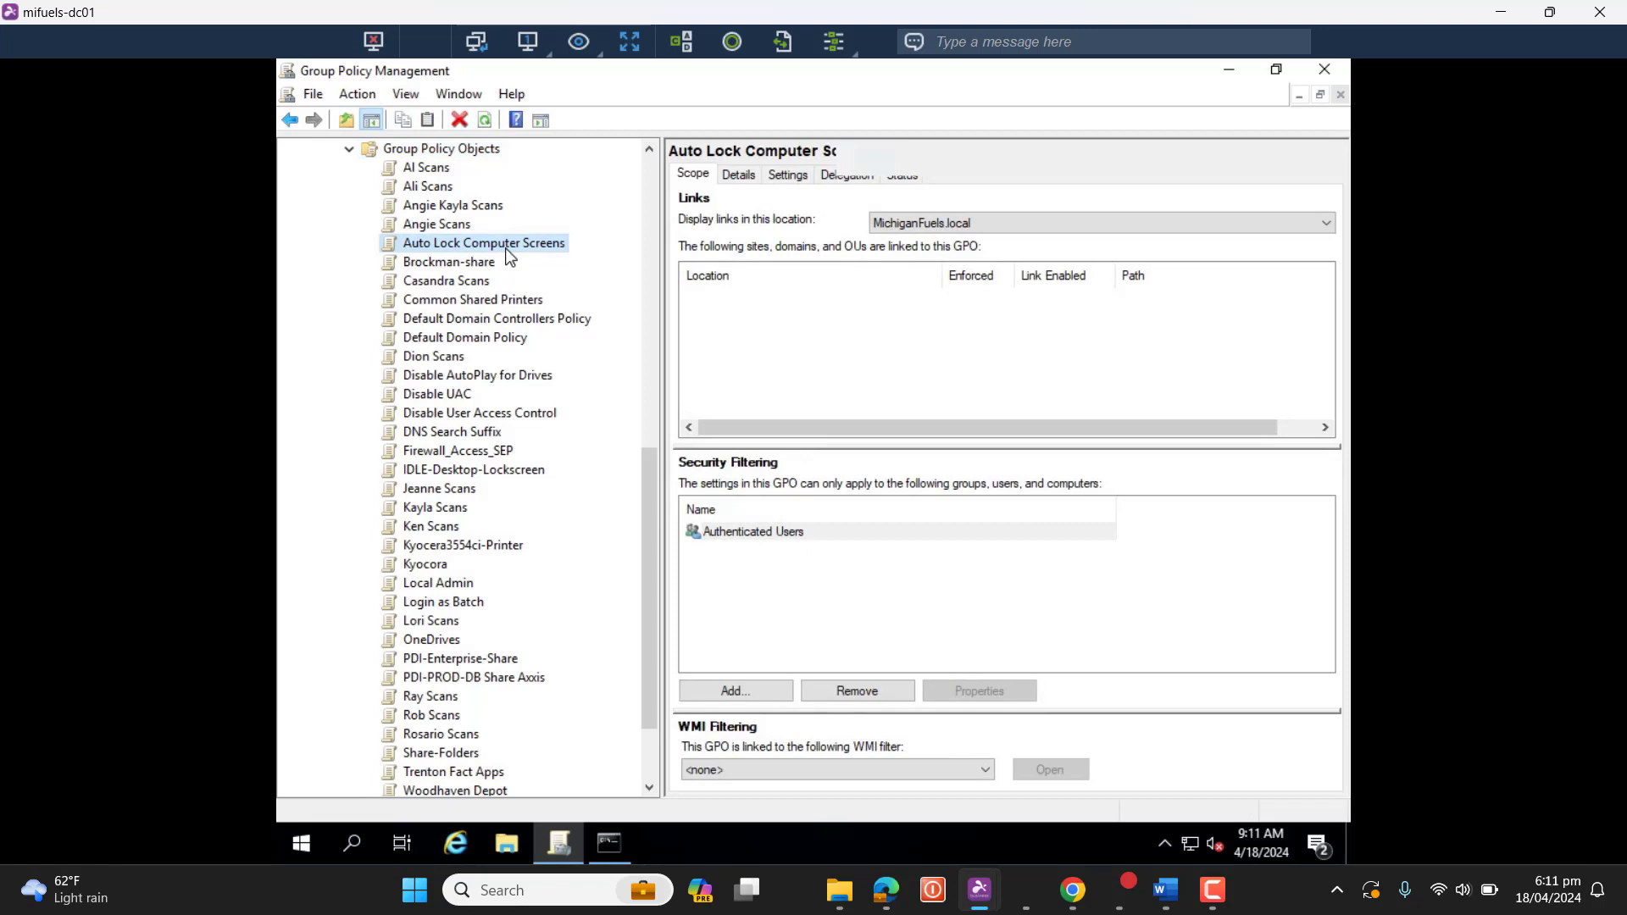
pyautogui.rightClick(507, 252)
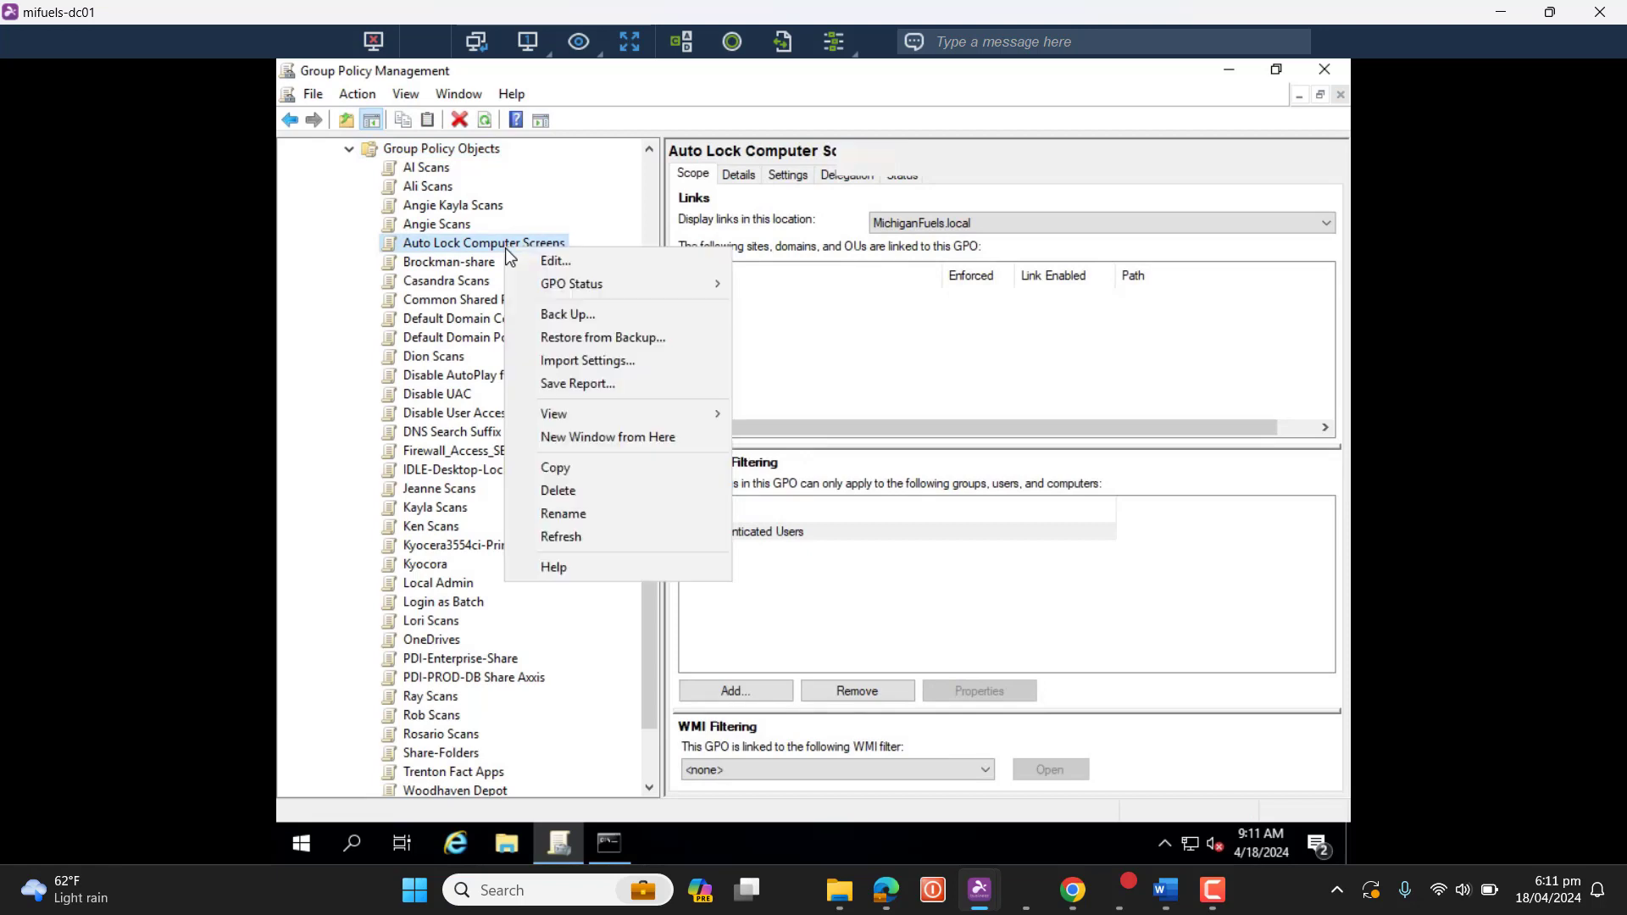
pyautogui.click(571, 263)
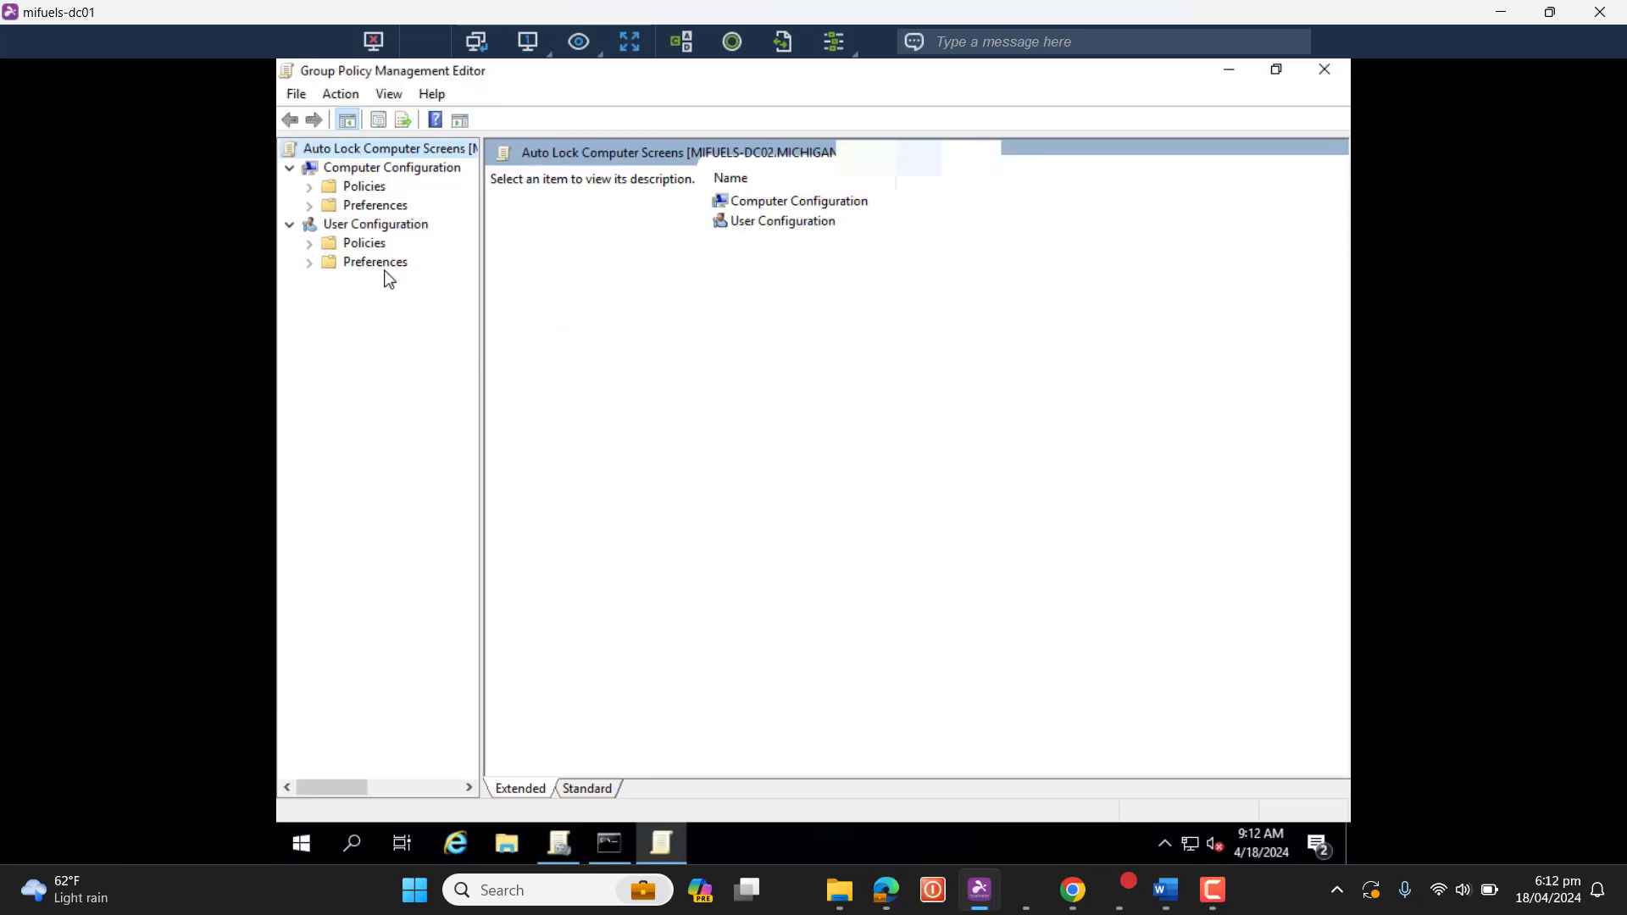
# Navigate to Computer Configuration > Policies > Windows Settings > Security Settings > Local Policies > Security Options
pyautogui.click(311, 190)
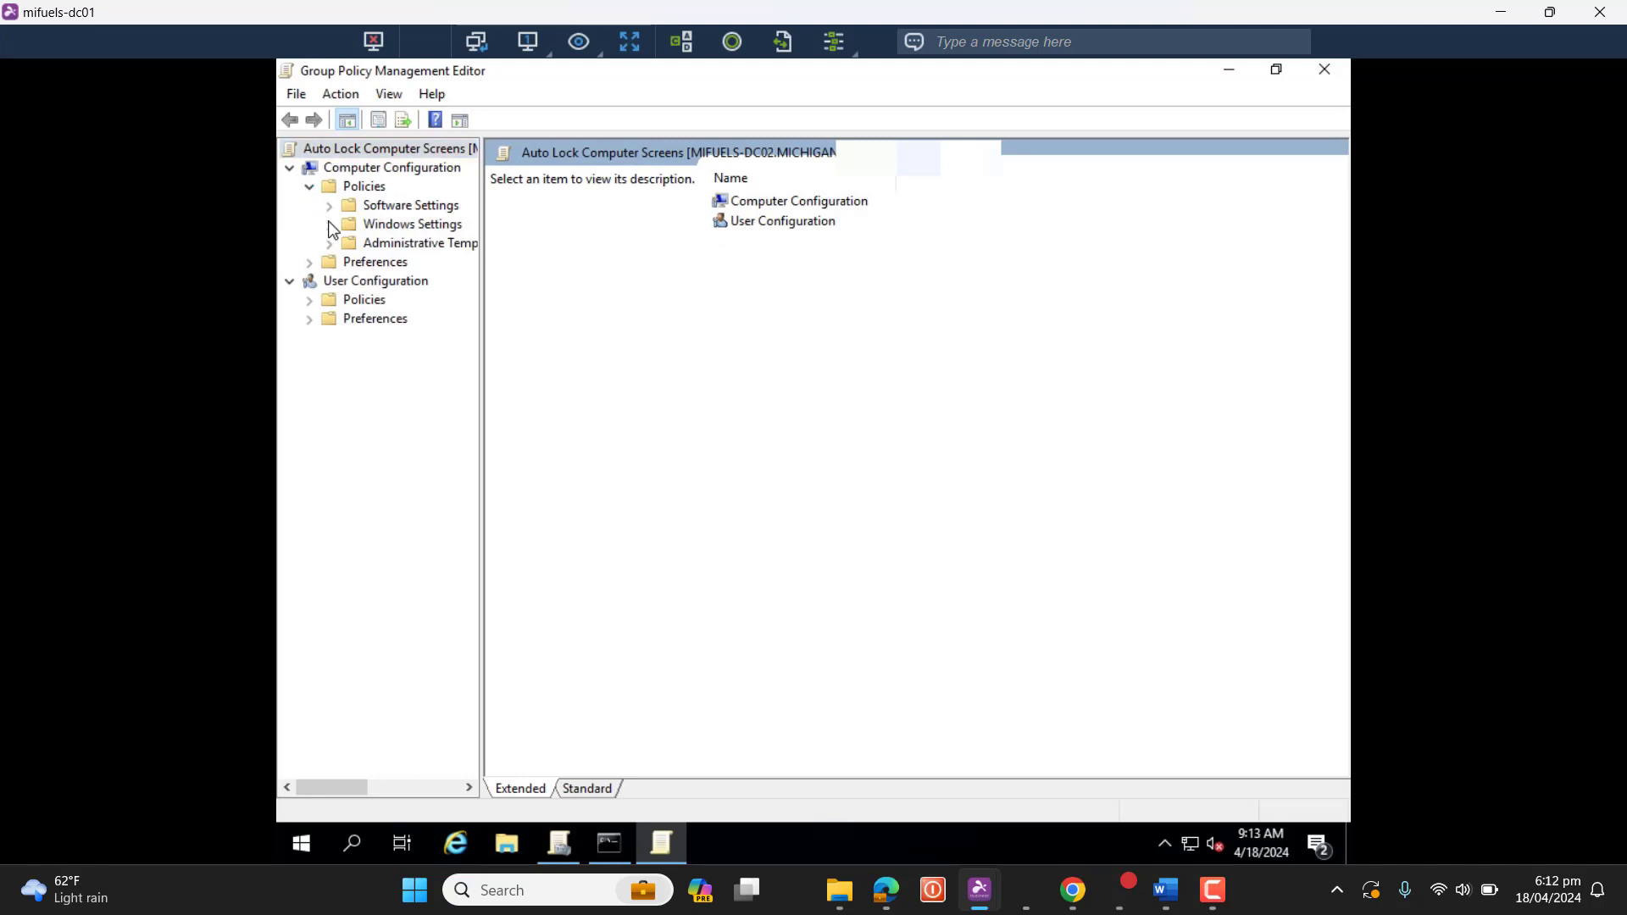
pyautogui.click(331, 226)
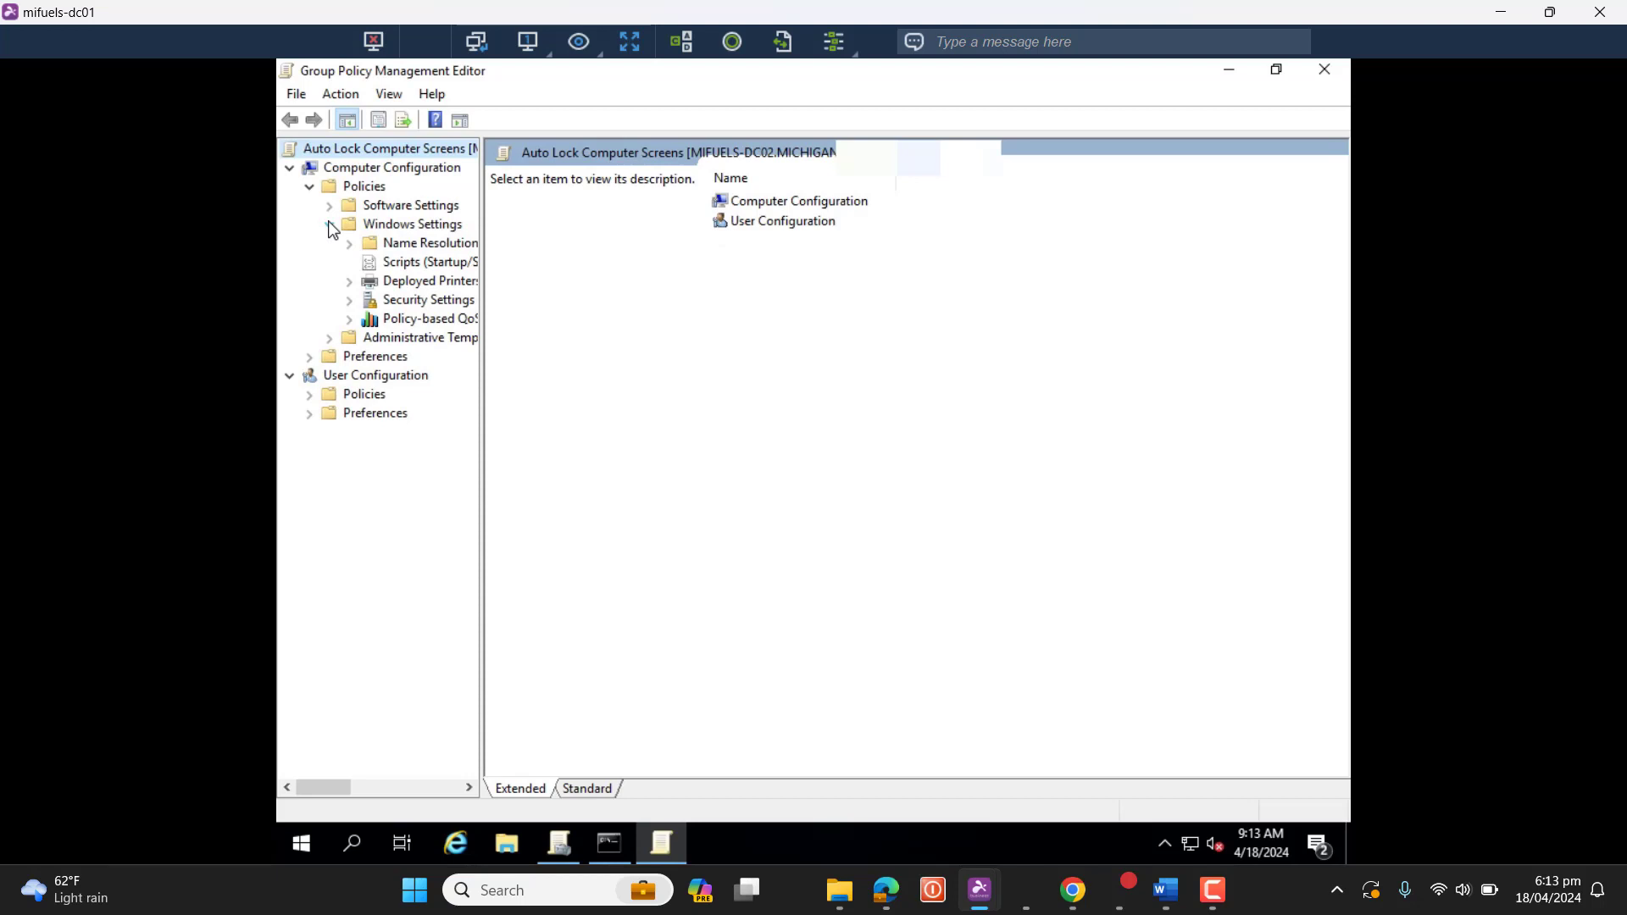
pyautogui.click(348, 301)
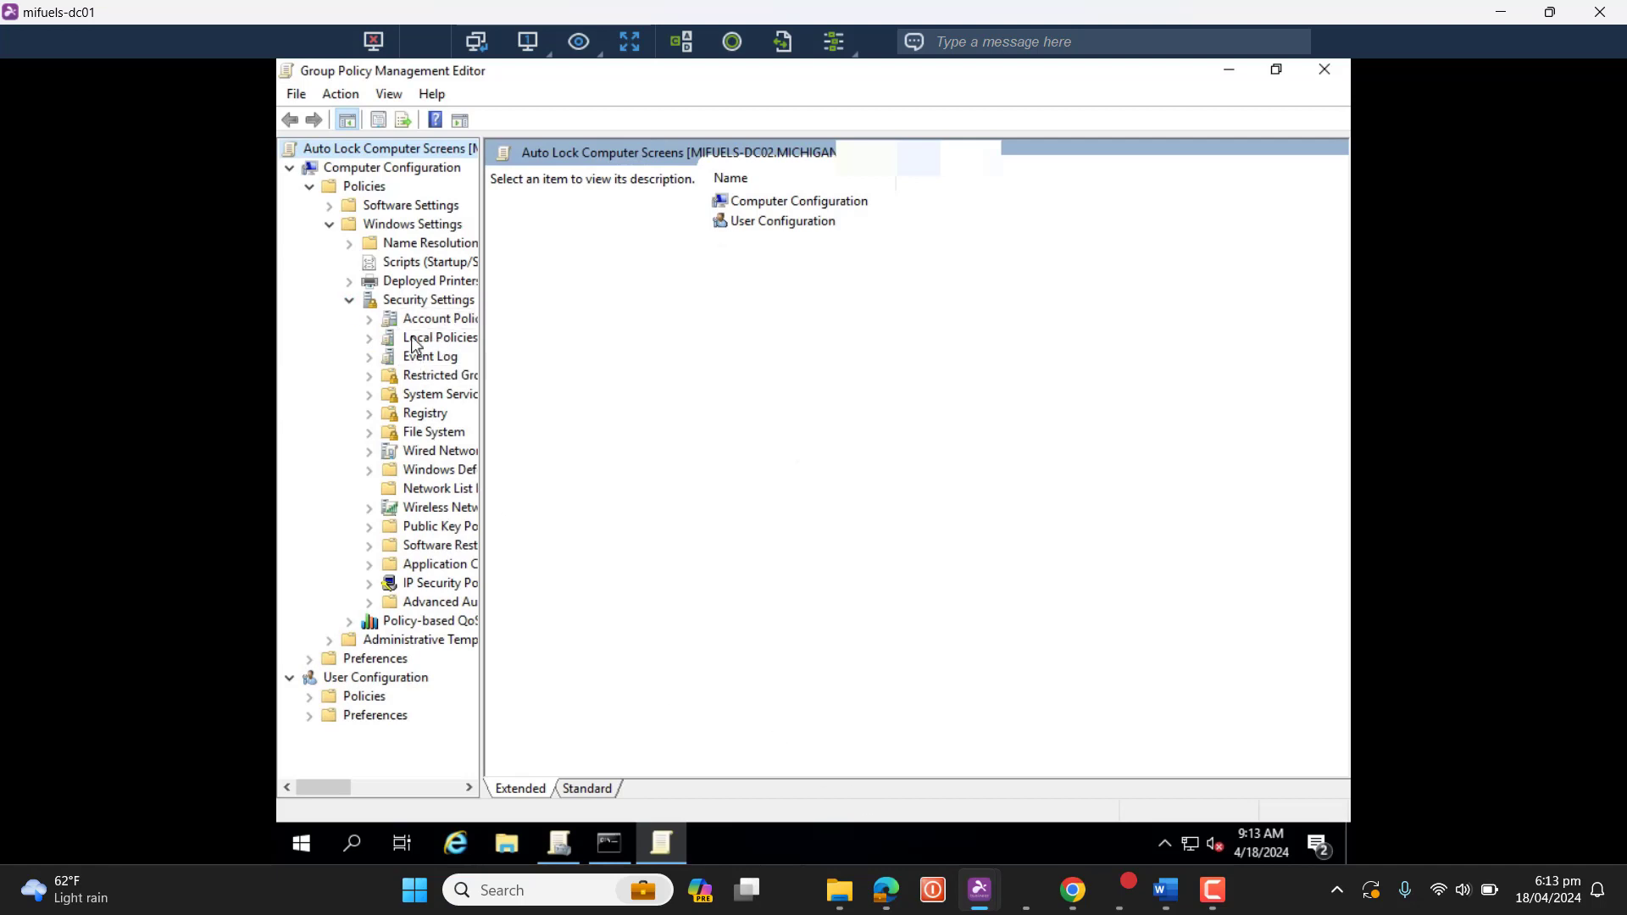
pyautogui.click(369, 339)
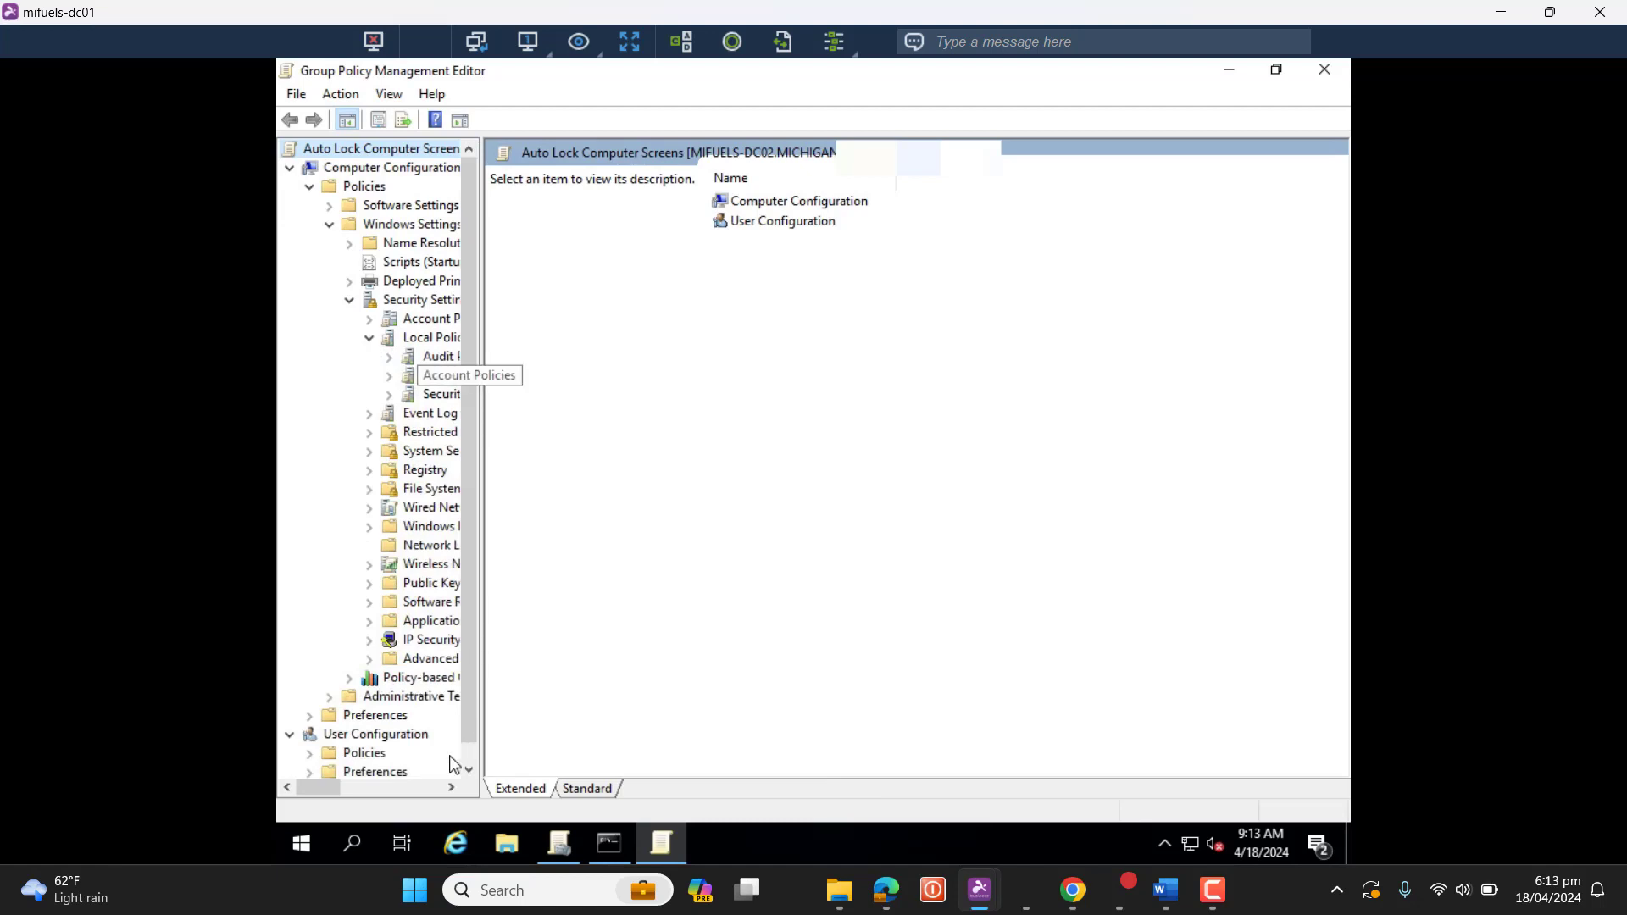
pyautogui.moveTo(451, 788); pyautogui.dragTo(451, 785)
pyautogui.click(386, 395)
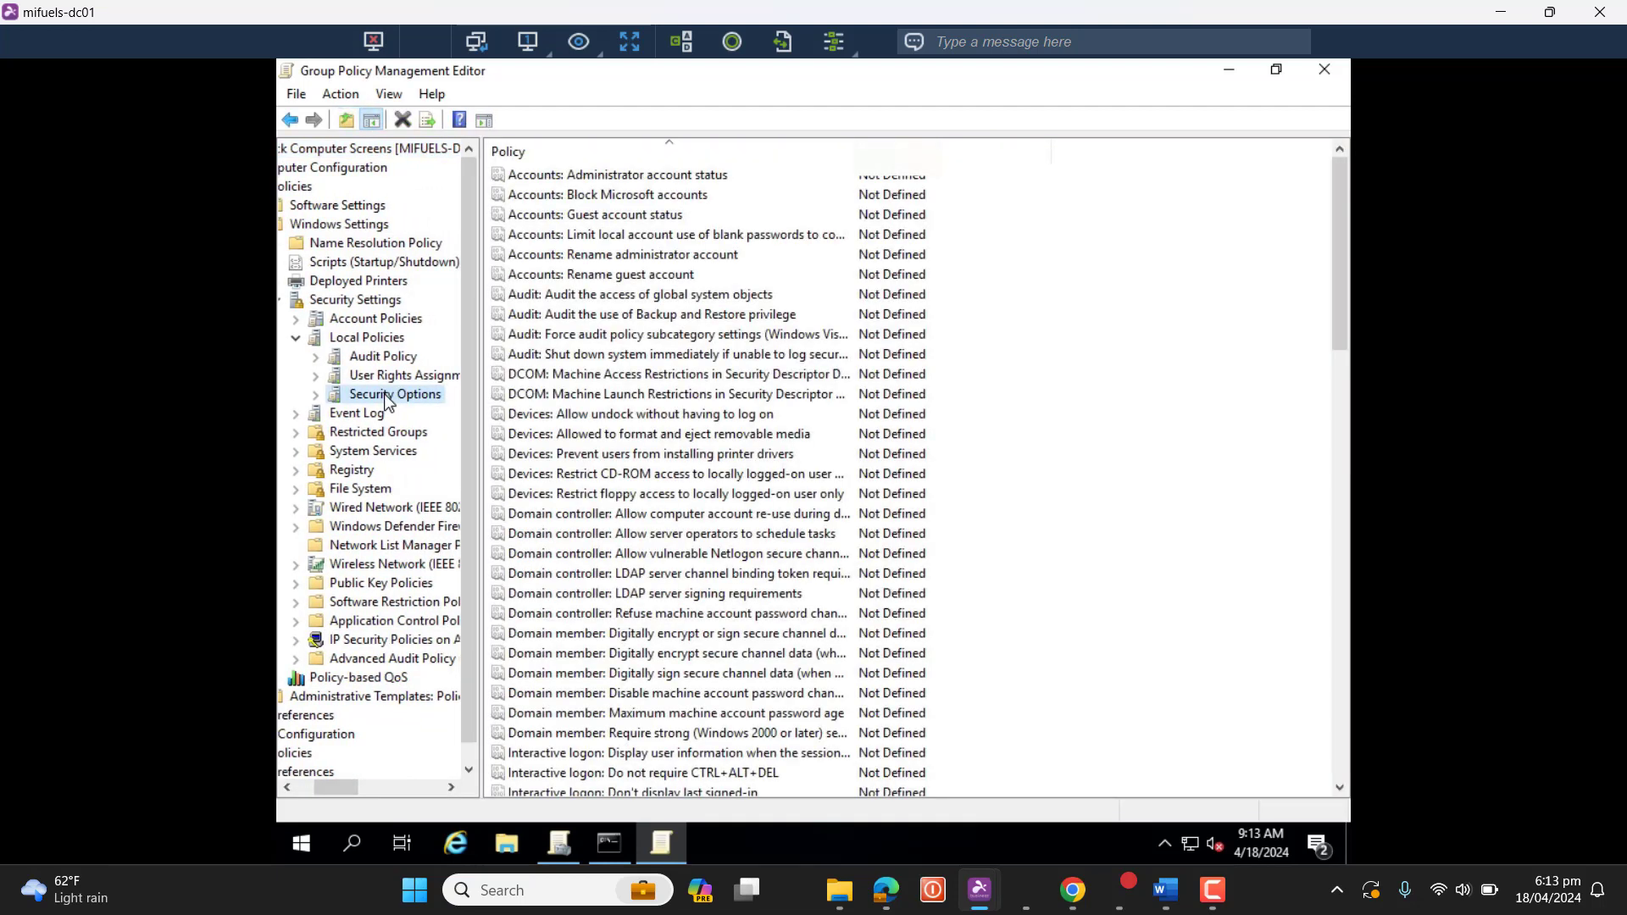
# Find the Interactive logon: Machine inactivity limit policy and open its properties
pyautogui.click(653, 542)
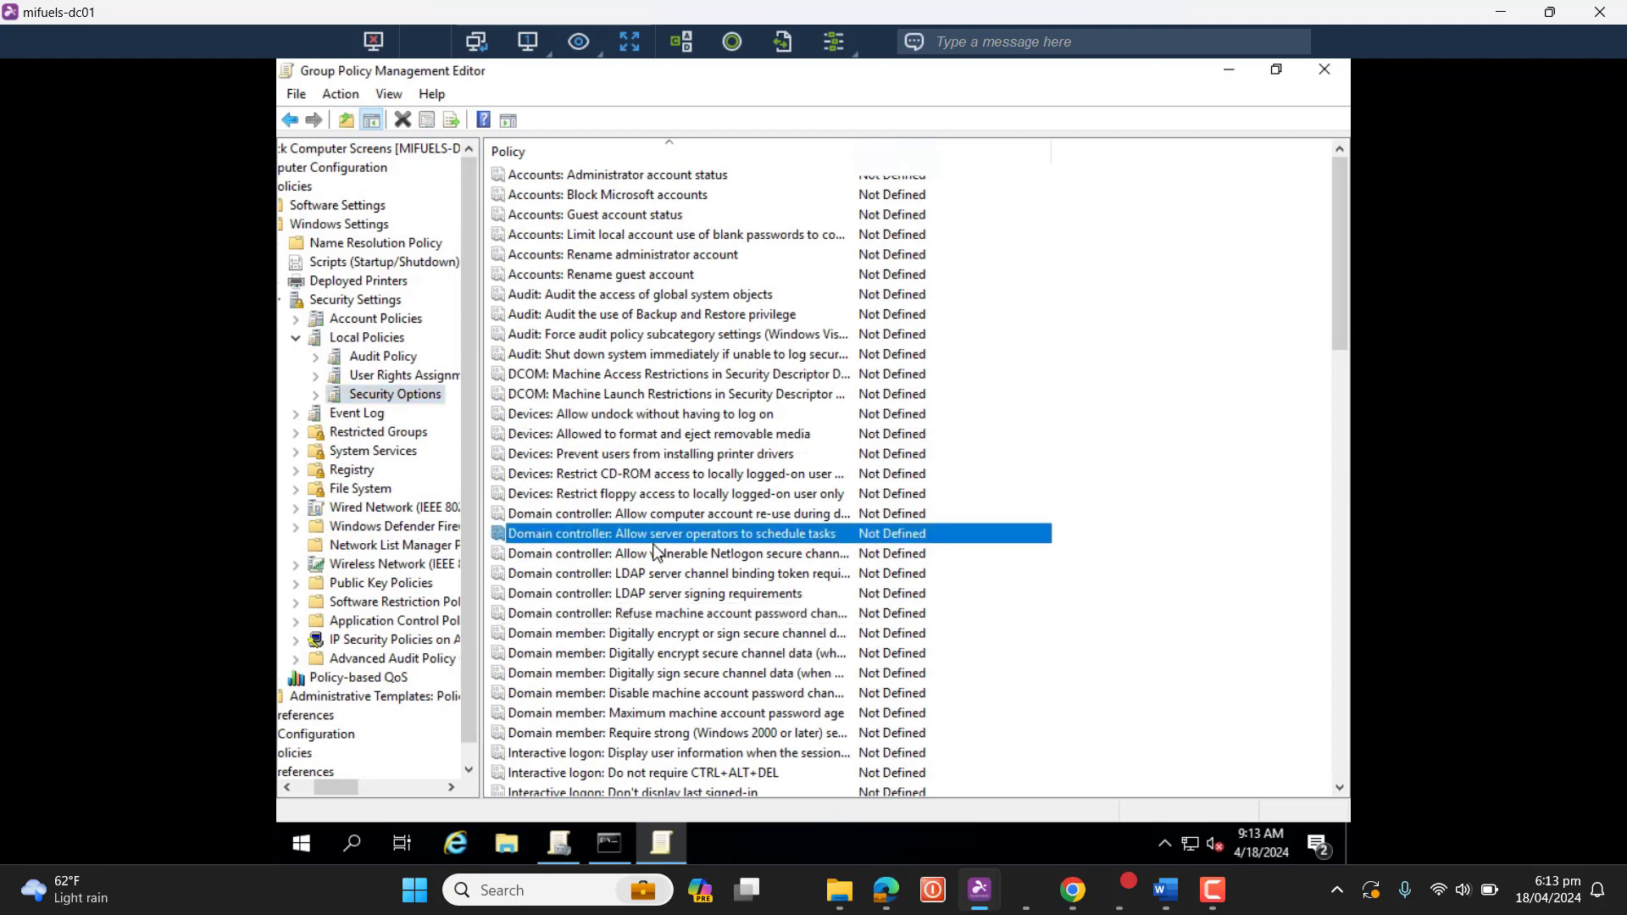
pyautogui.press('i')
pyautogui.press('pagedown')
pyautogui.press('pagedown')
pyautogui.press('pageup')
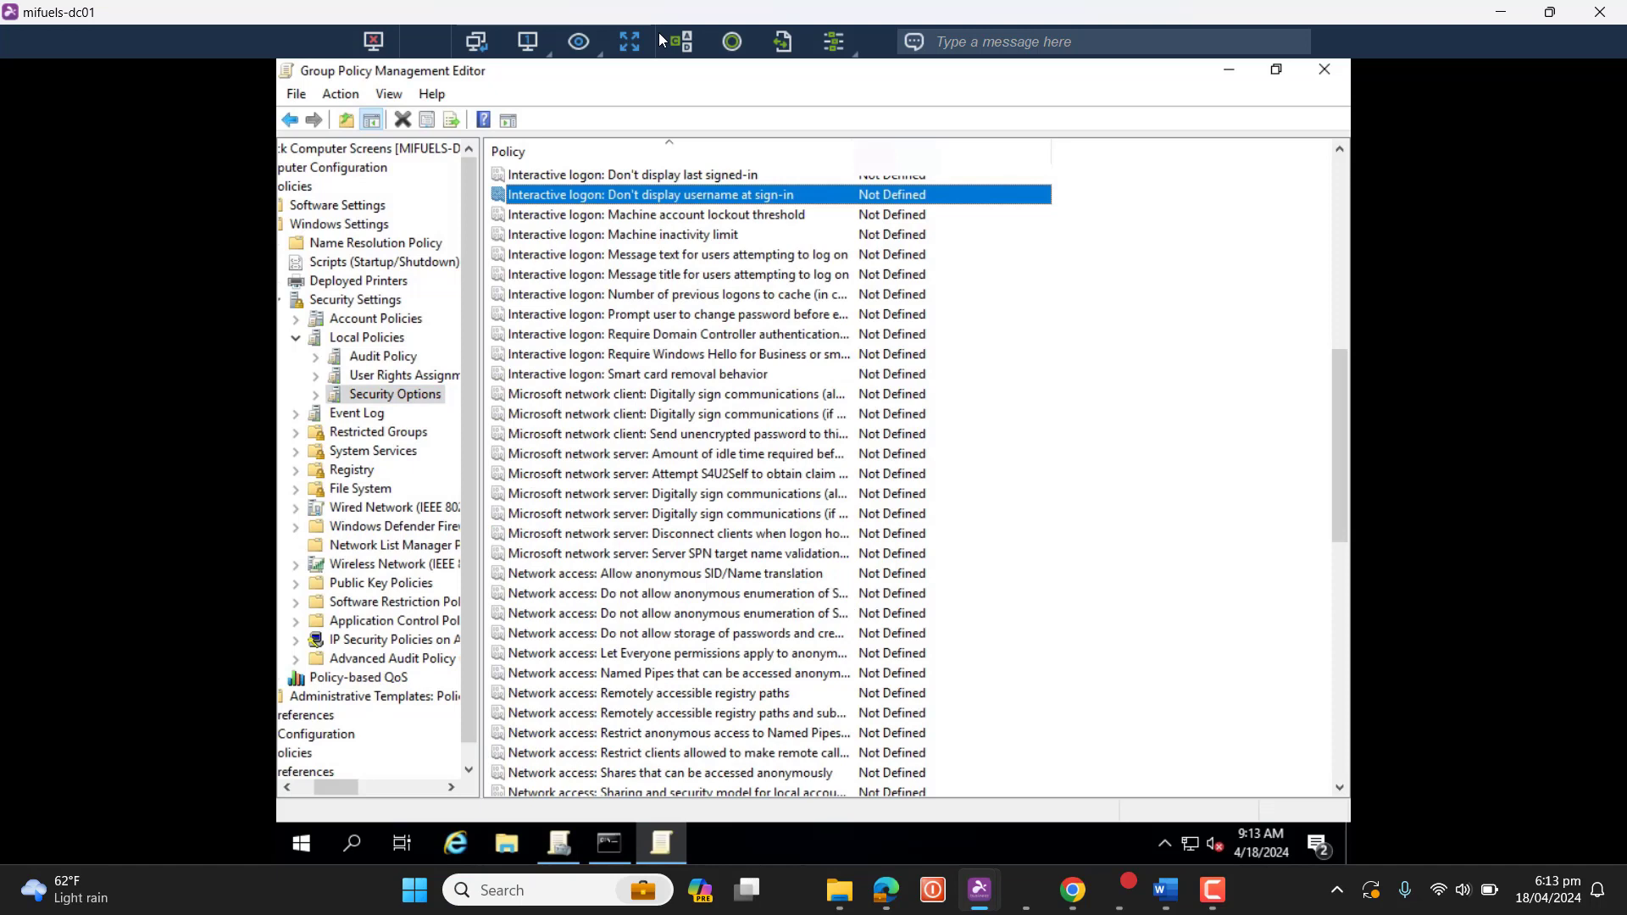
pyautogui.click(669, 239)
pyautogui.doubleClick(670, 239)
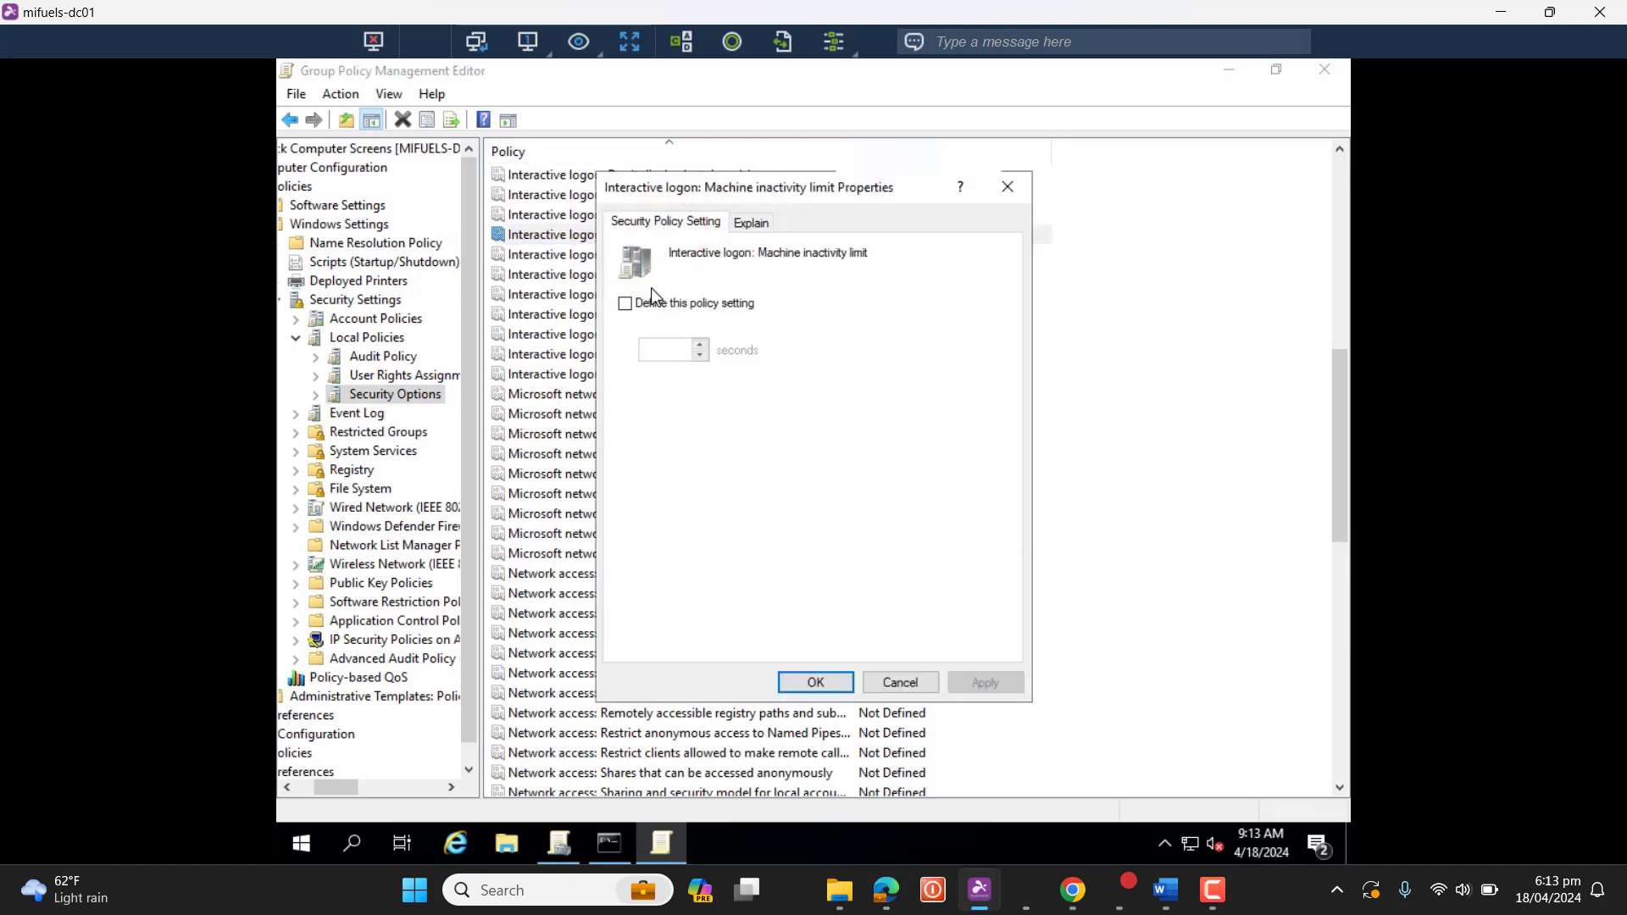
# Define the inactivity limit as 300 seconds, replacing 1, and apply it
pyautogui.click(625, 306)
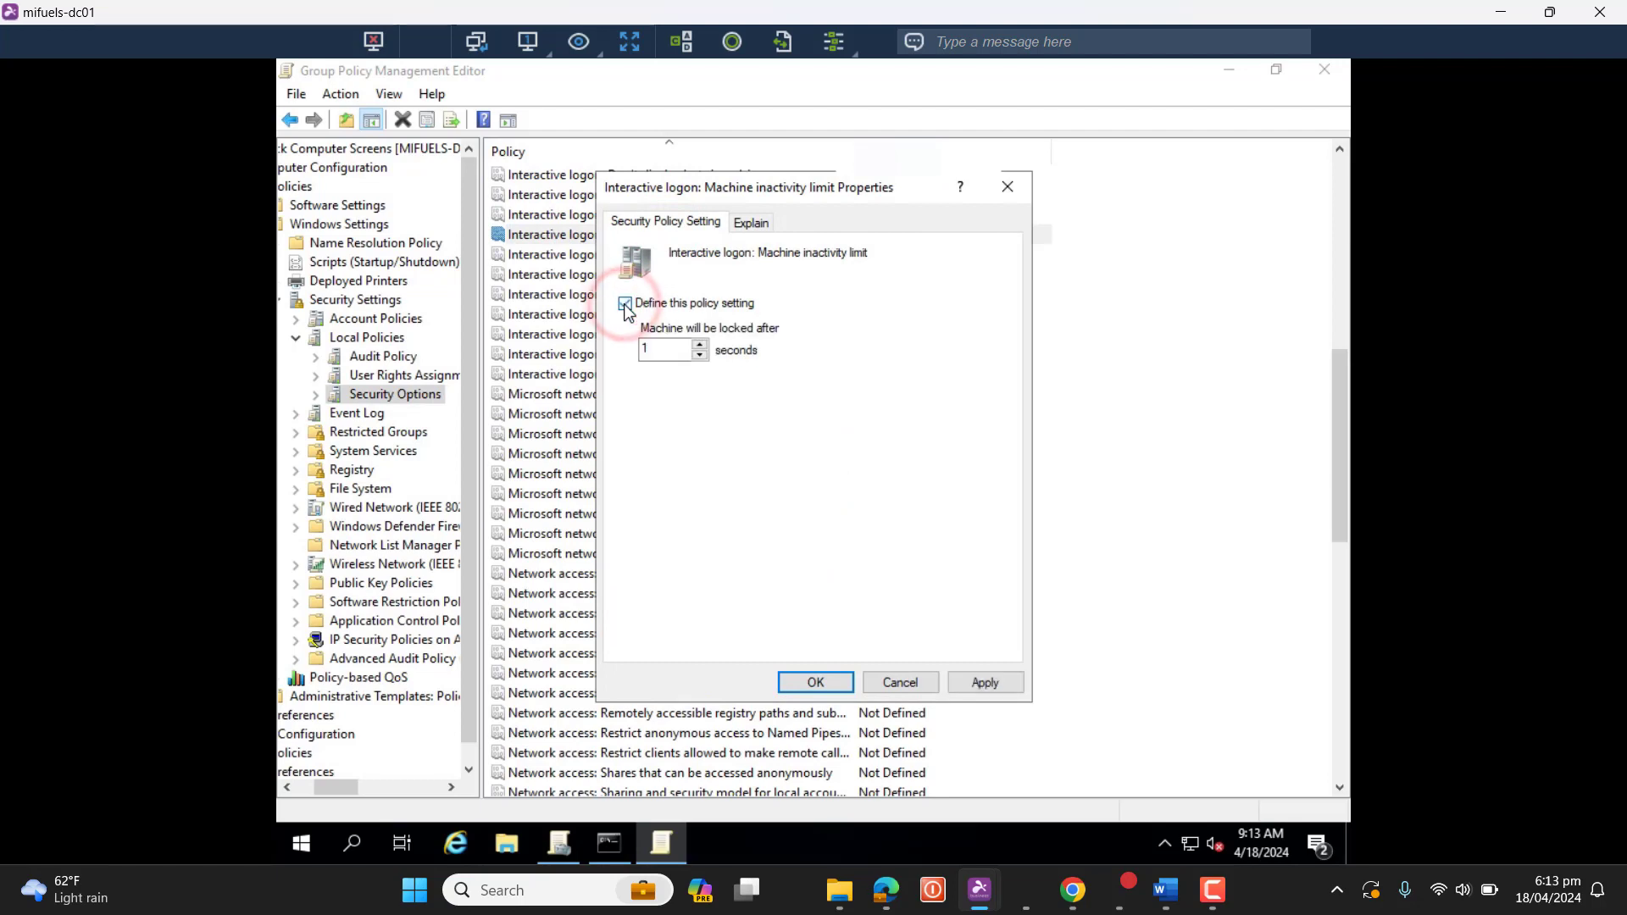
pyautogui.click(659, 349)
pyautogui.moveTo(659, 349); pyautogui.dragTo(460, 394)
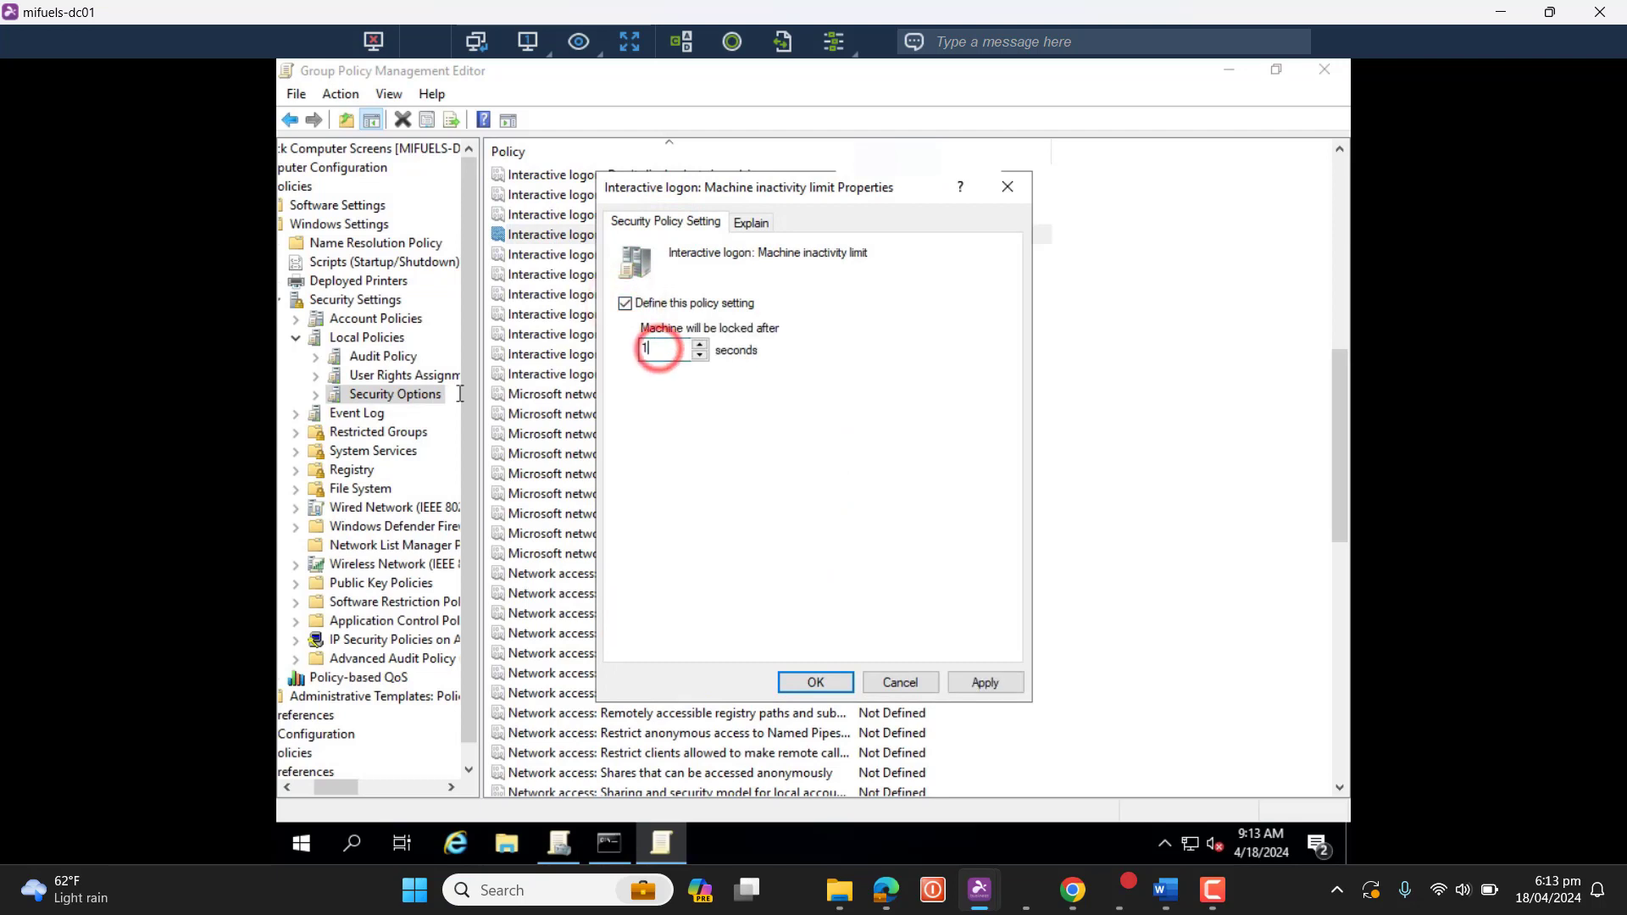
pyautogui.press('BackSpace')
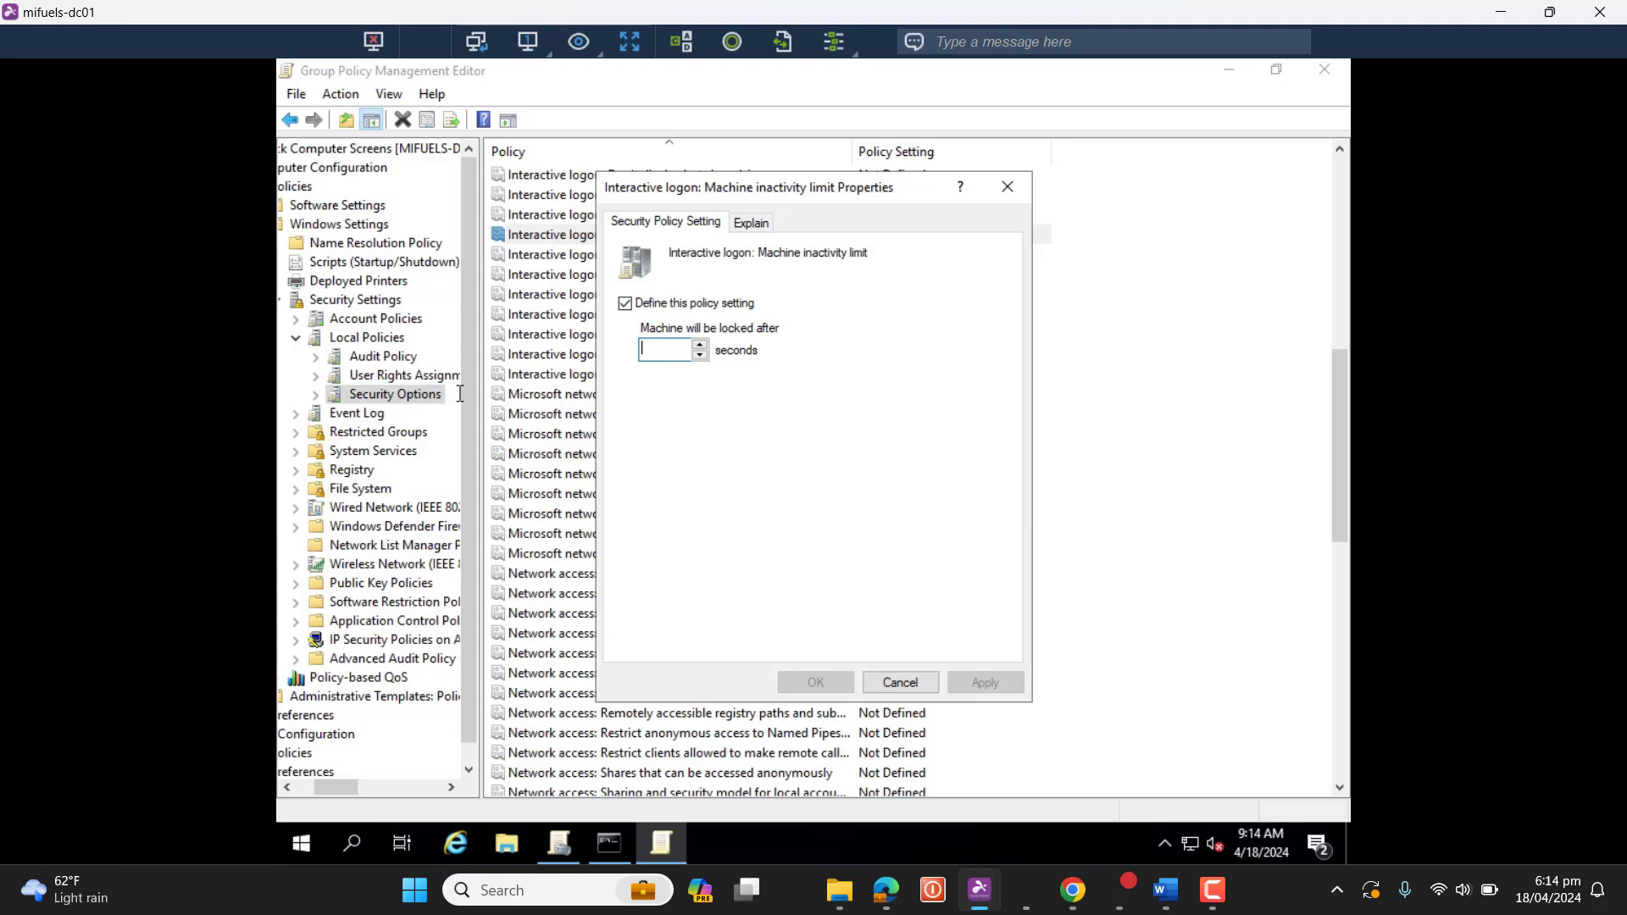
pyautogui.write('3')
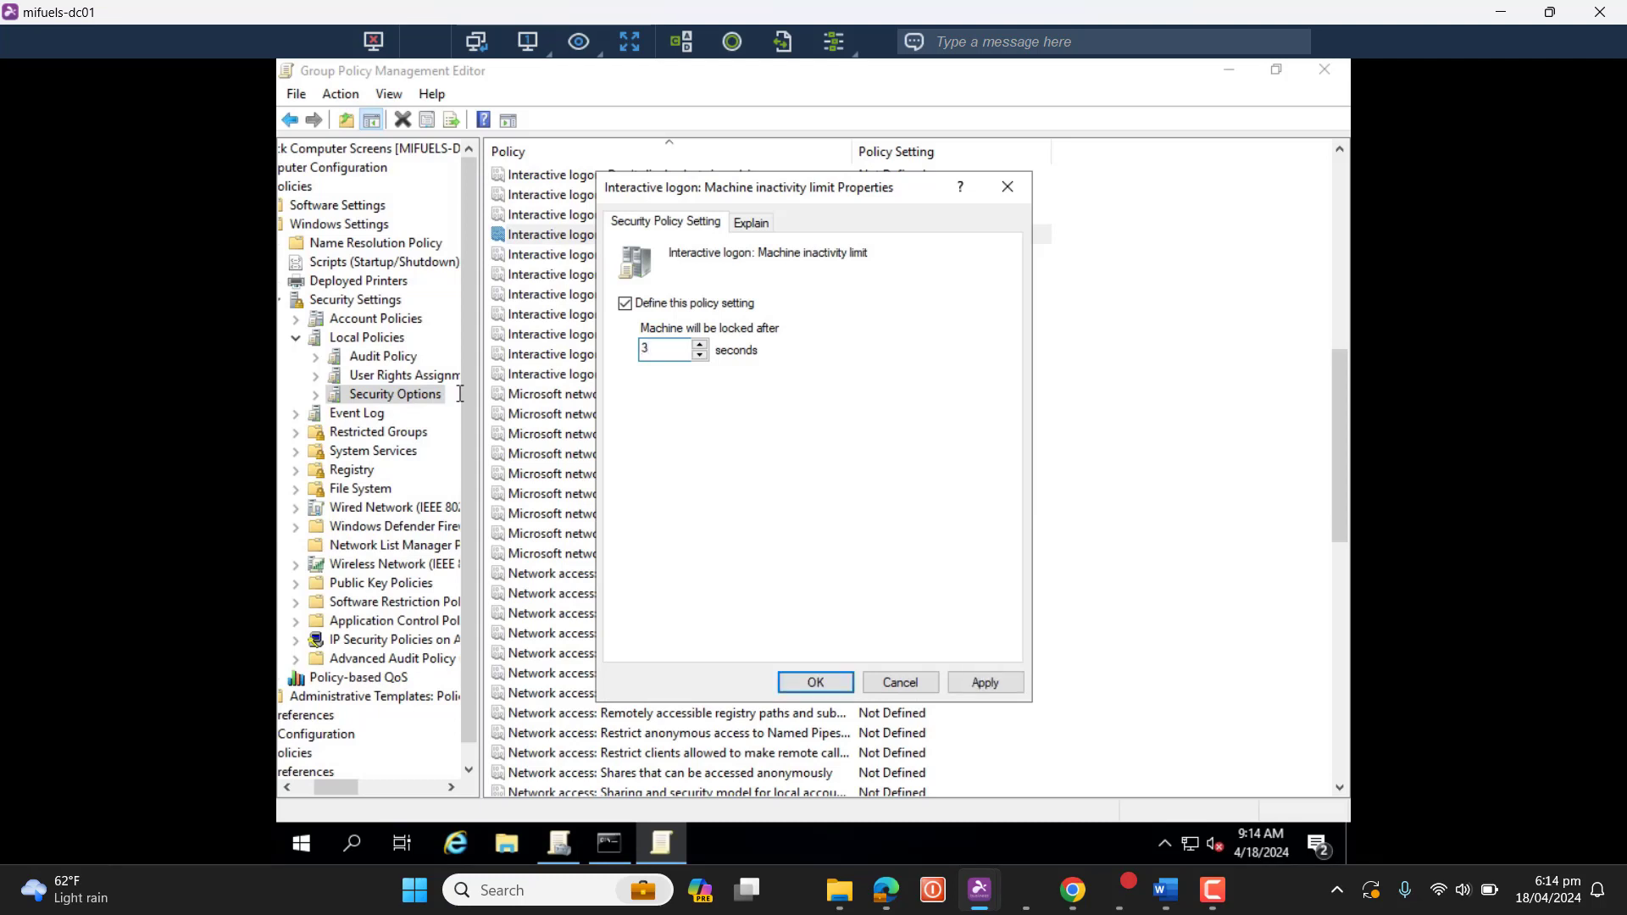
pyautogui.write('00')
pyautogui.click(985, 676)
pyautogui.click(749, 225)
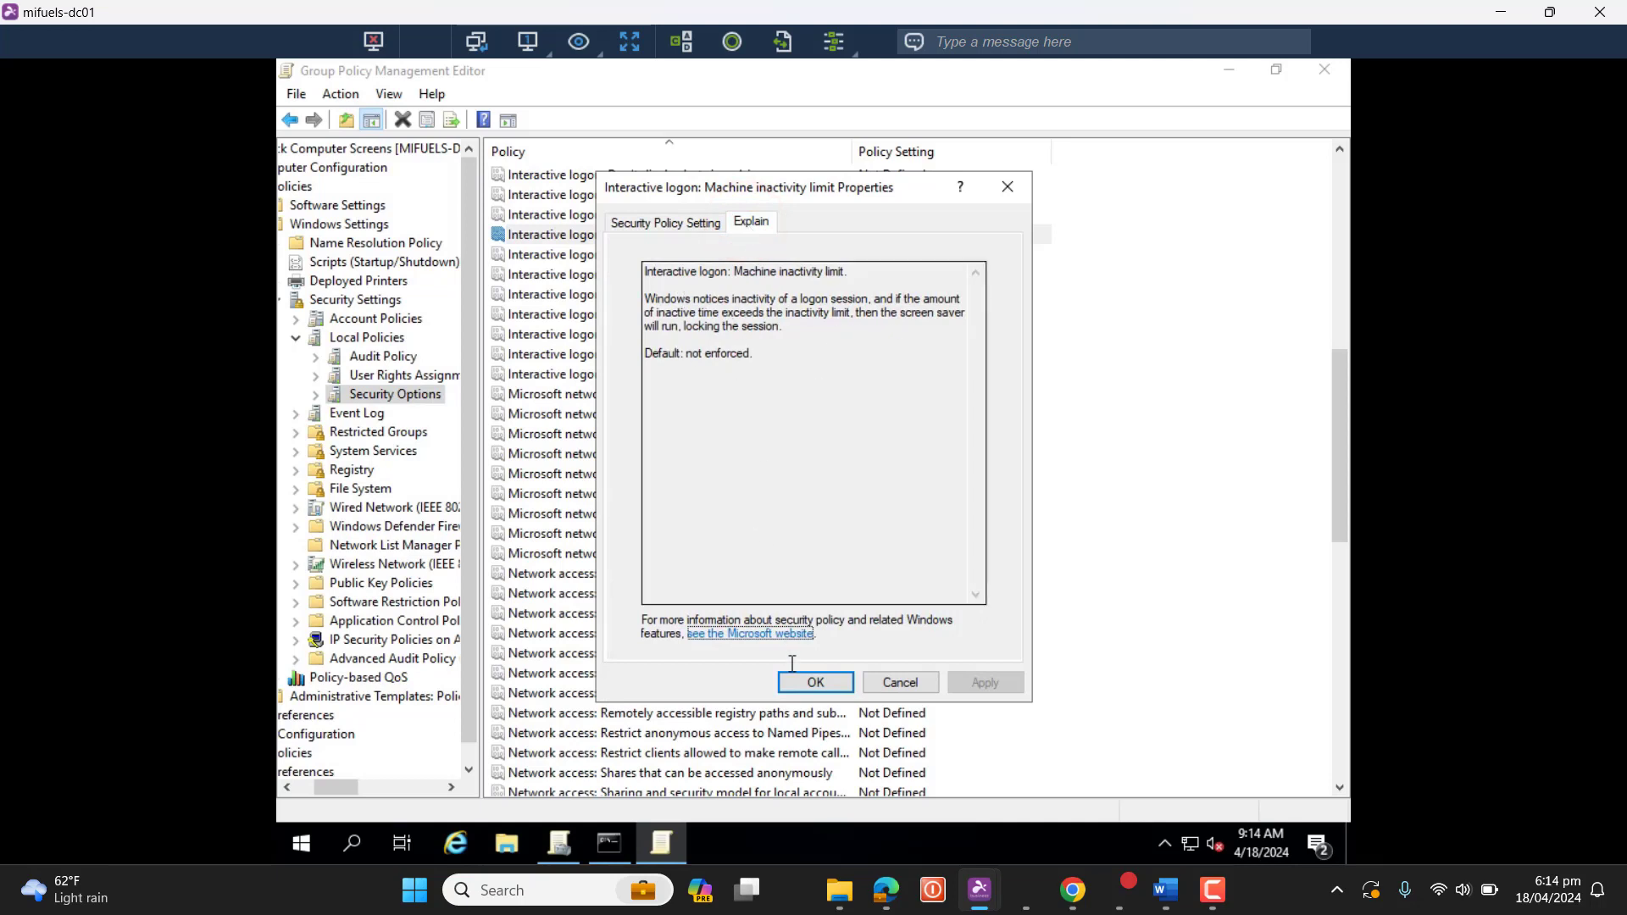
pyautogui.click(810, 685)
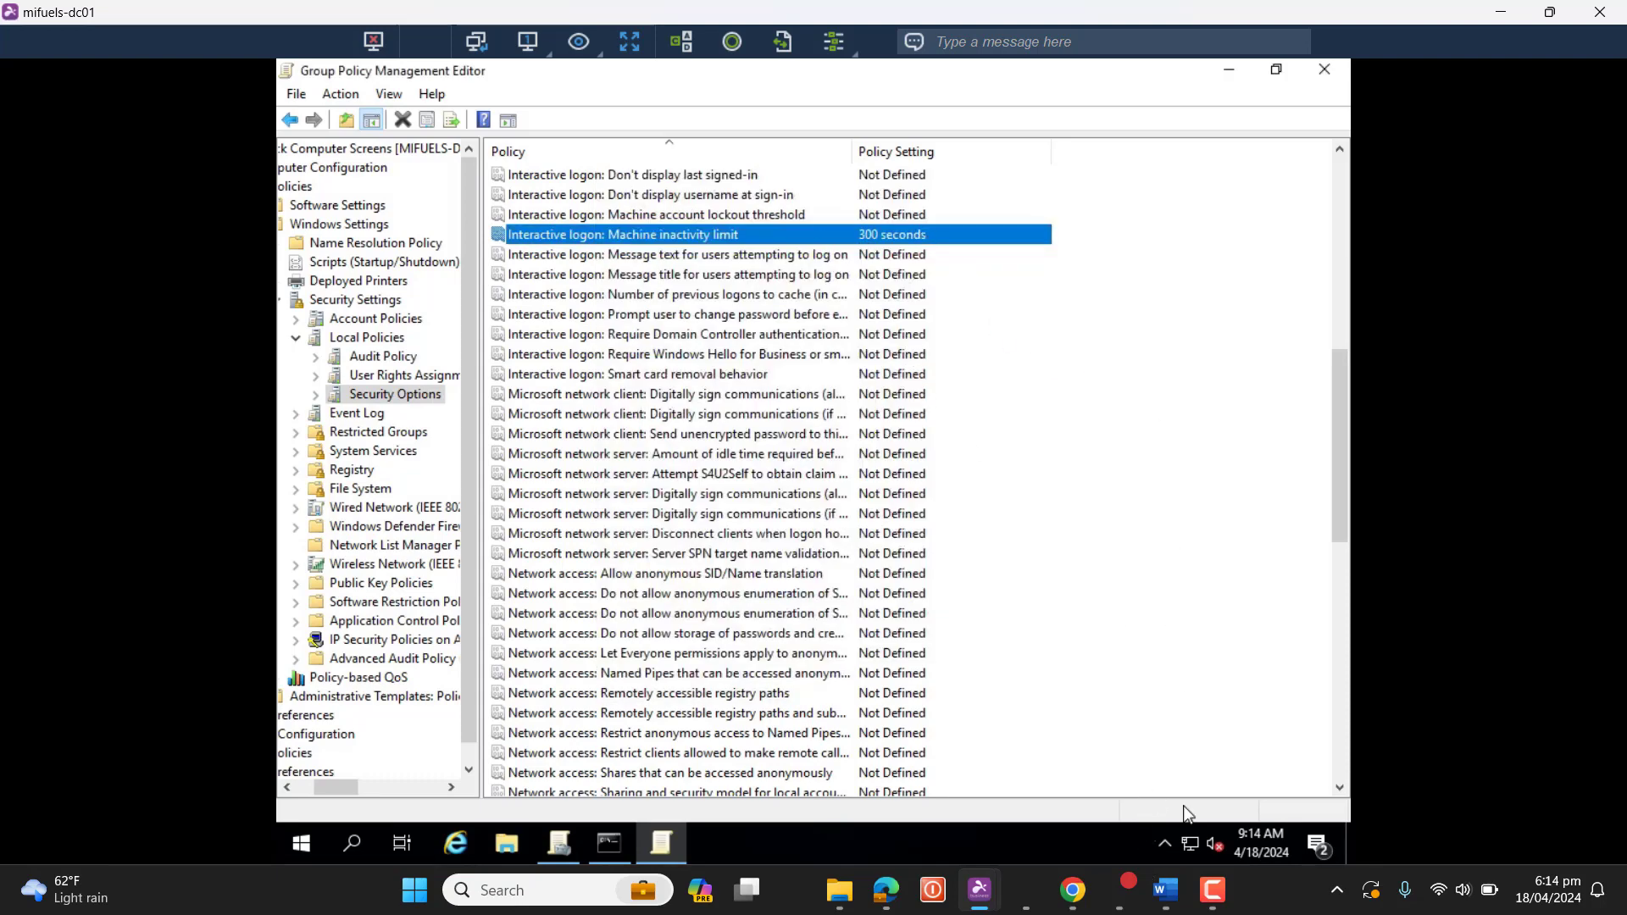
# Scroll the tree back and select the Computer Configuration node at the top of the GPO
pyautogui.click(1213, 890)
pyautogui.click(302, 790)
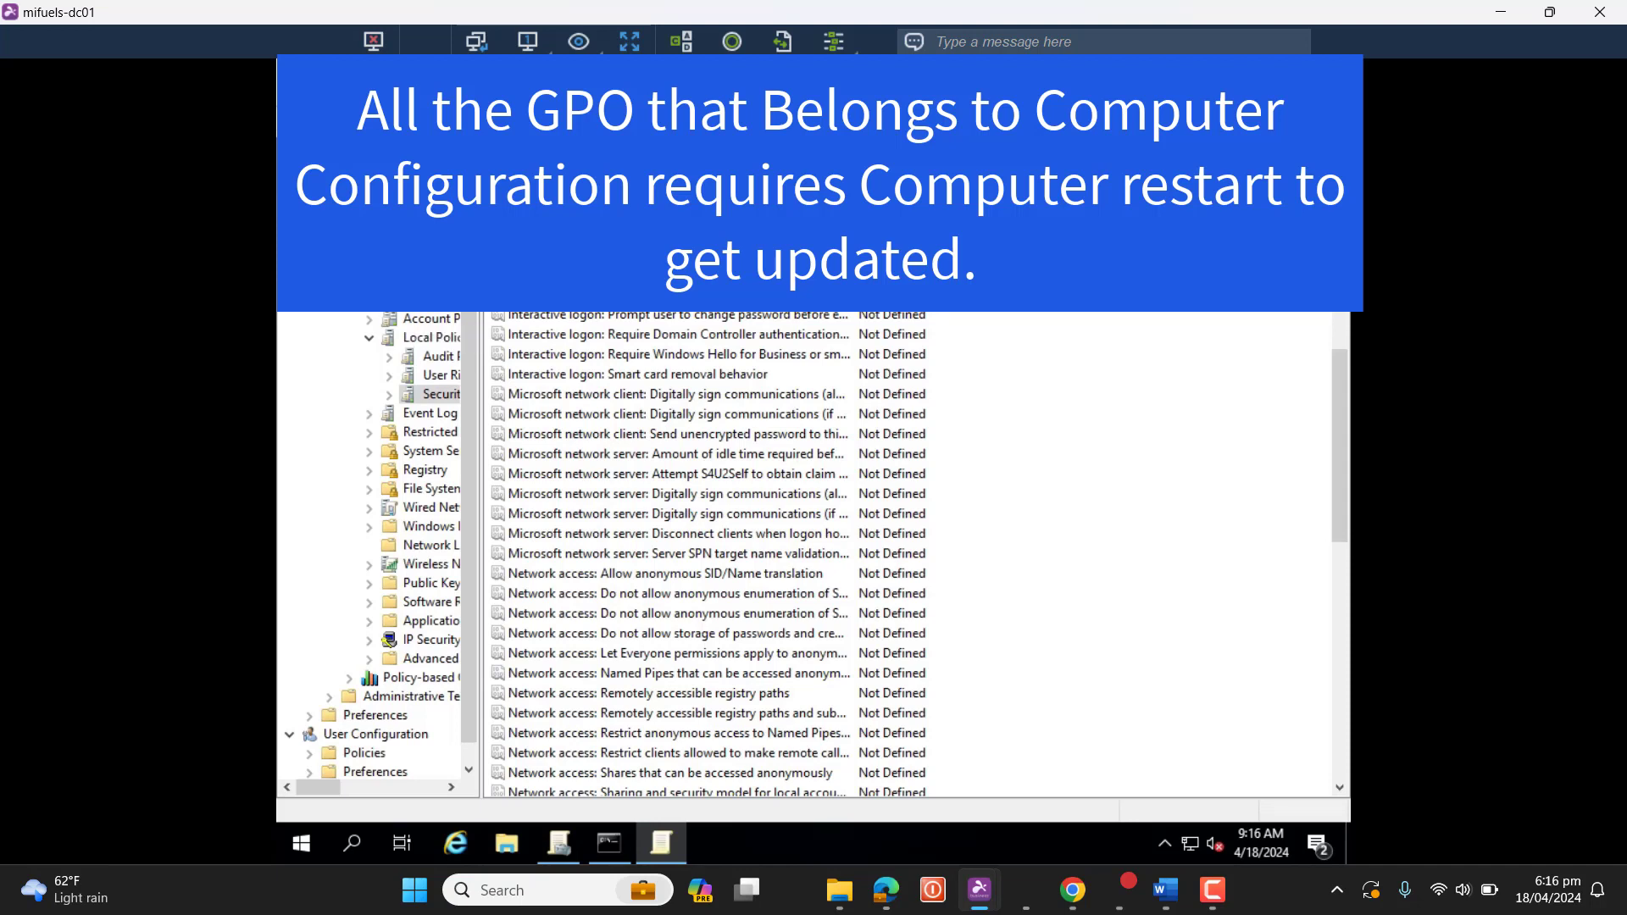
pyautogui.click(282, 170)
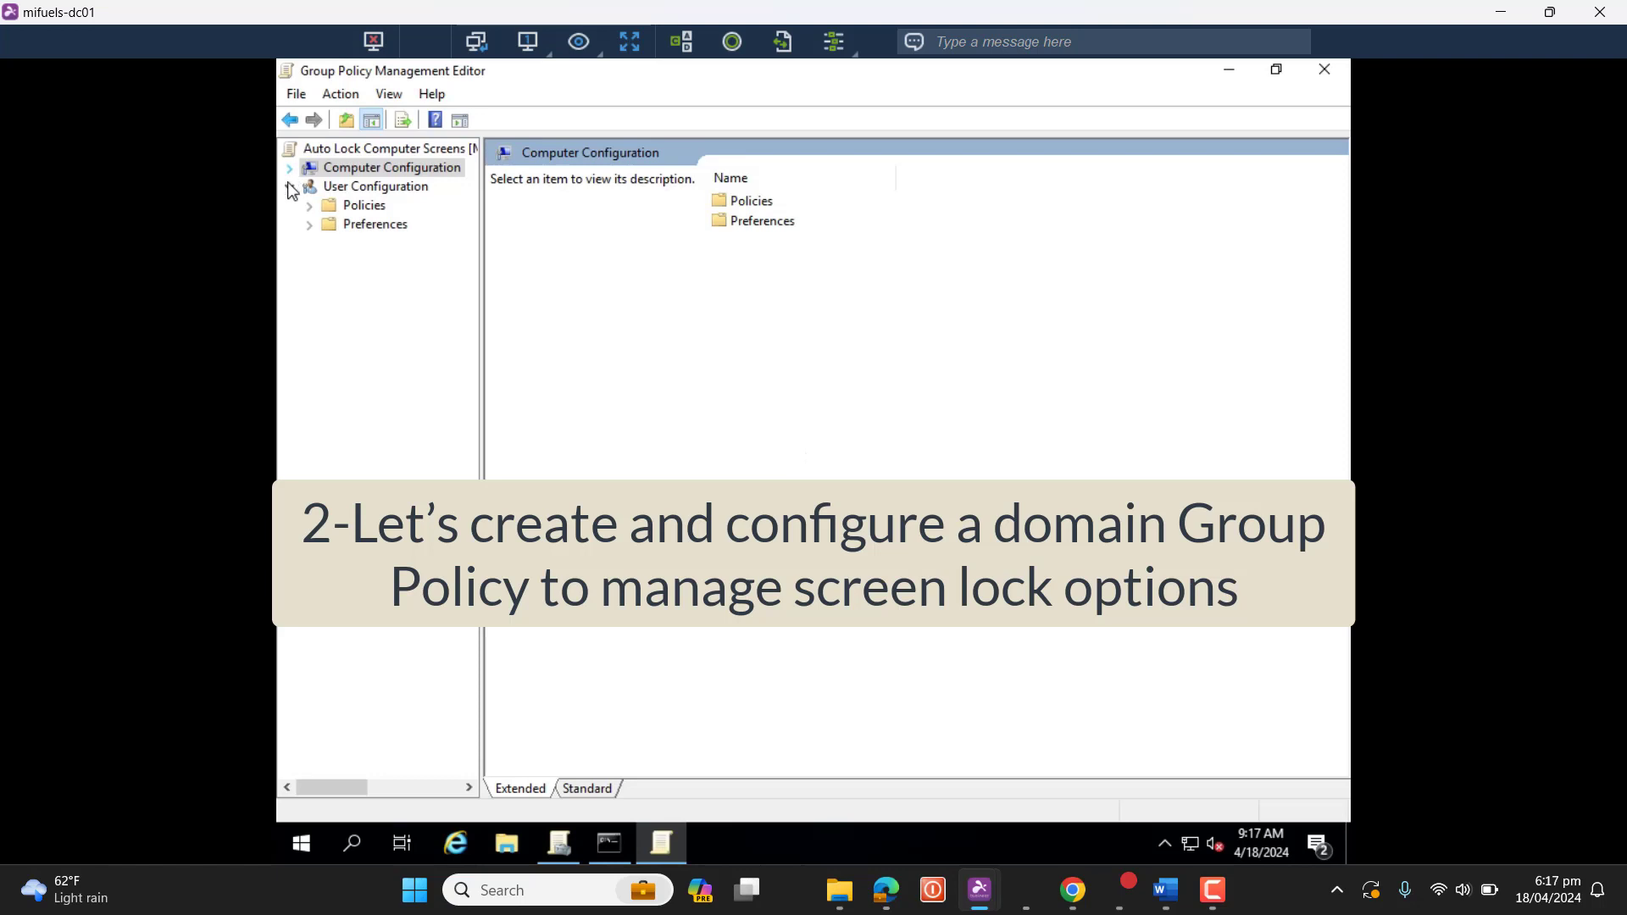
# Collapse Computer Configuration and expand User Configuration > Policies > Administrative Templates > Control Panel
pyautogui.click(290, 173)
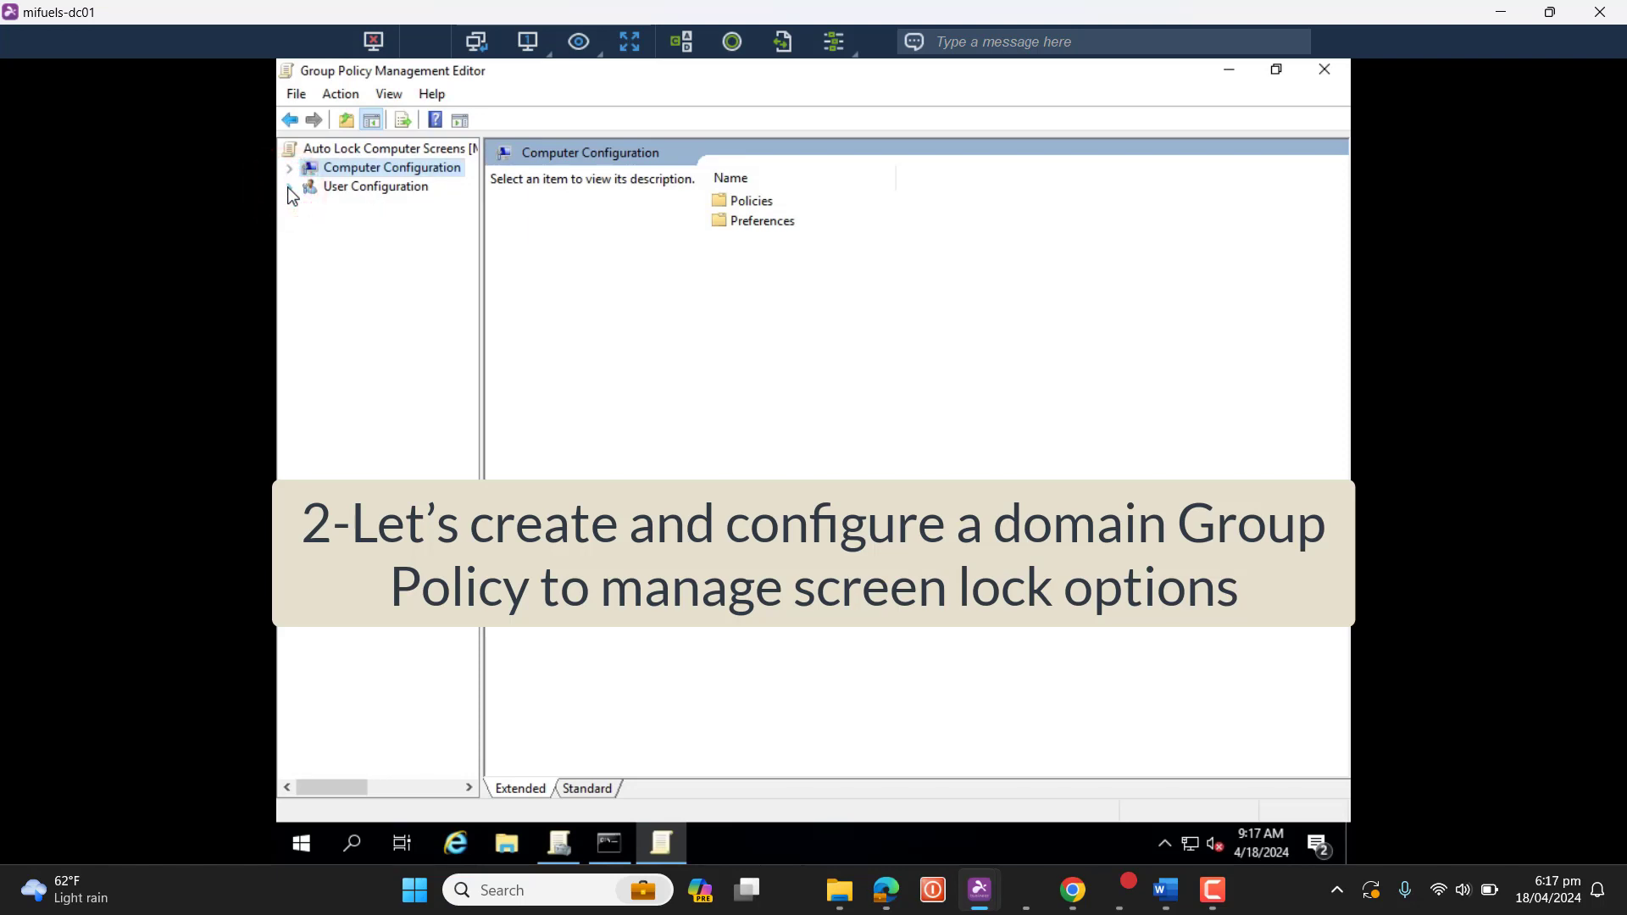
pyautogui.click(290, 188)
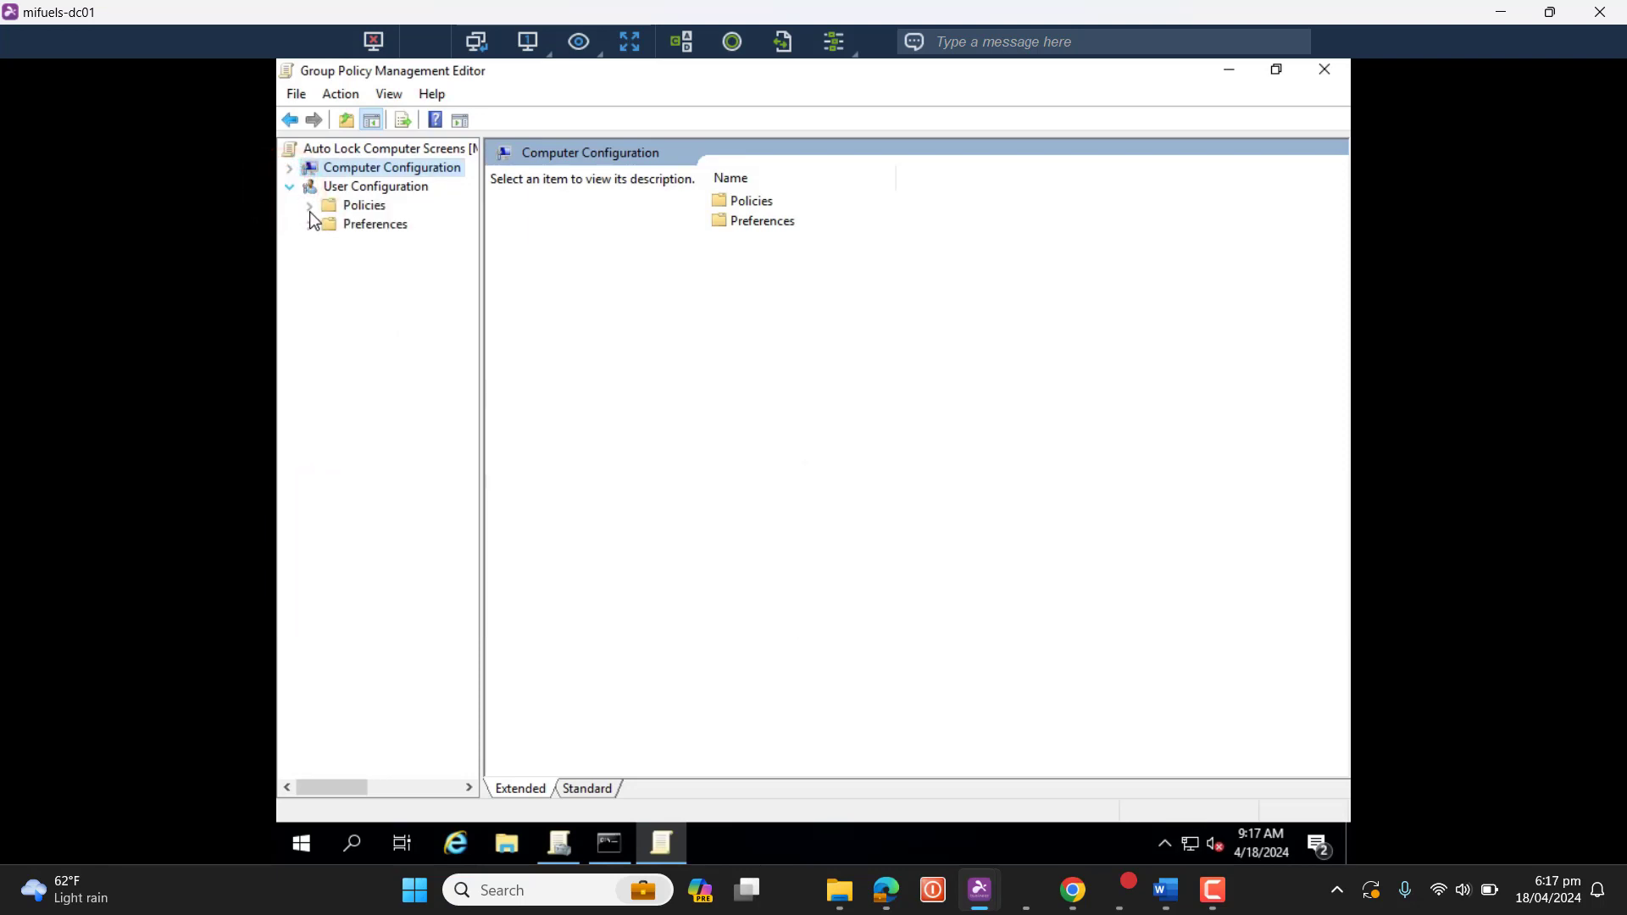
pyautogui.click(309, 206)
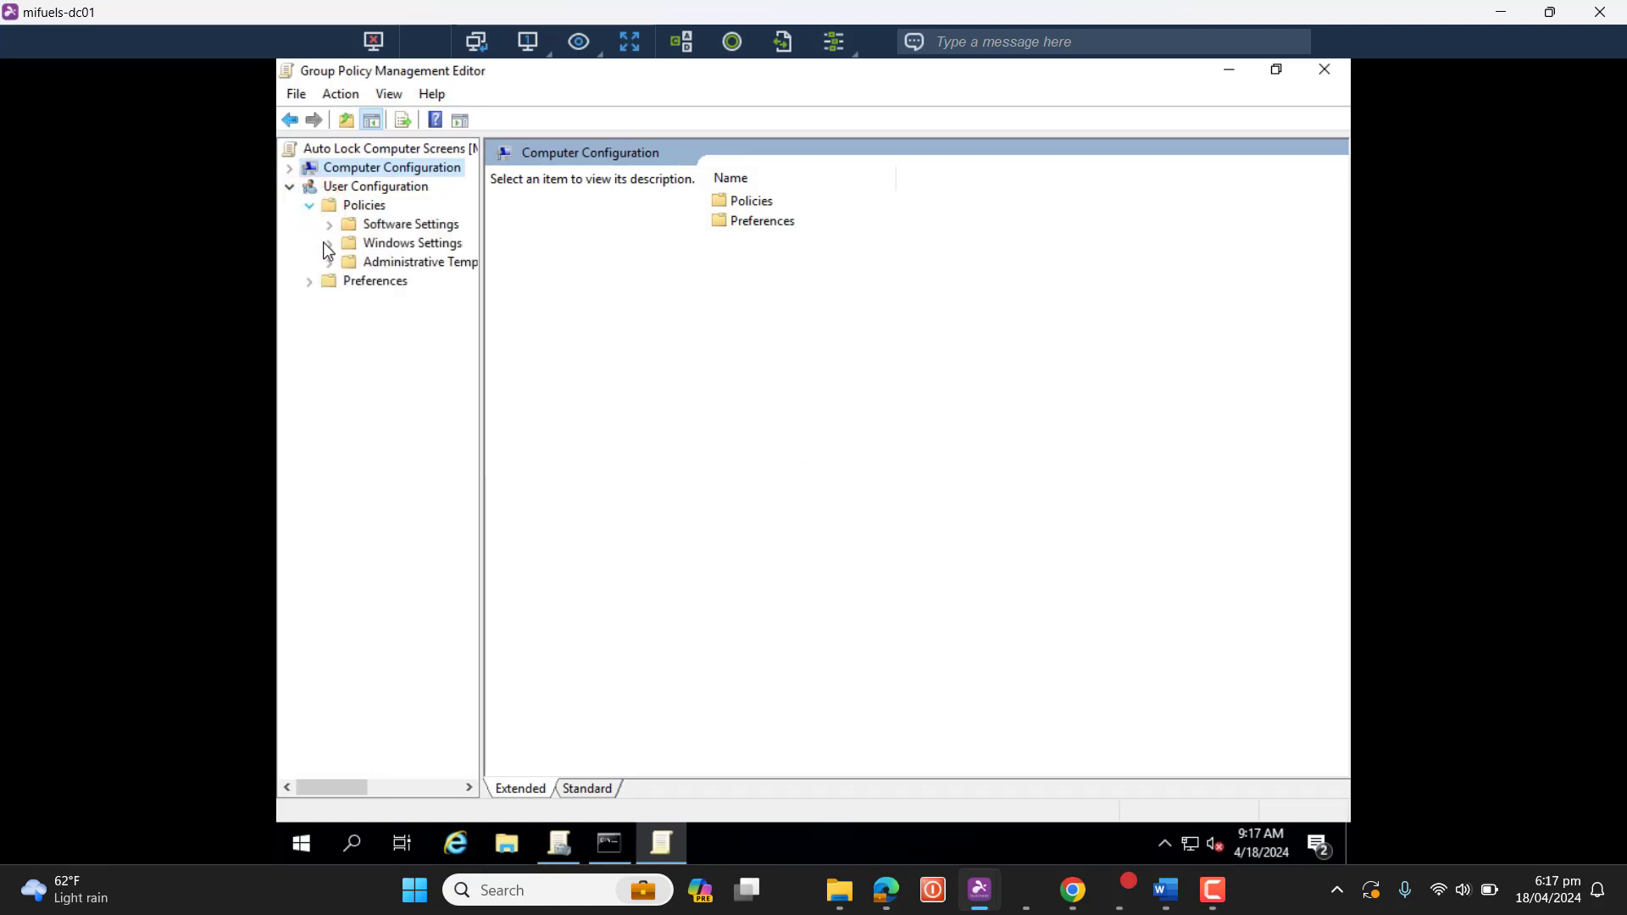
pyautogui.click(330, 262)
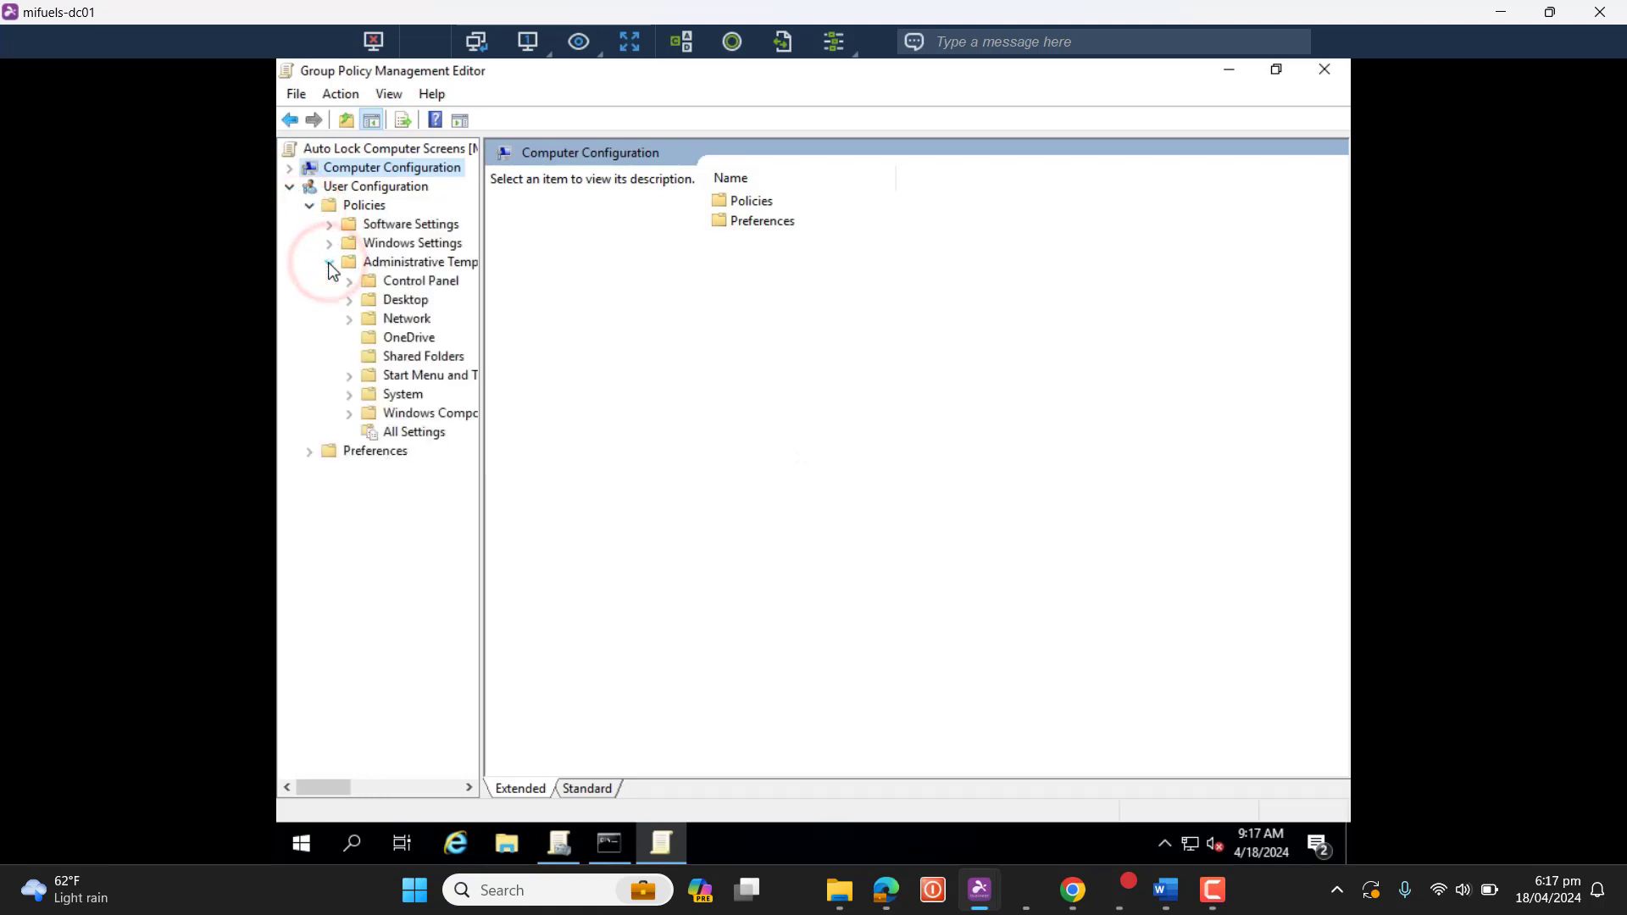
pyautogui.click(348, 283)
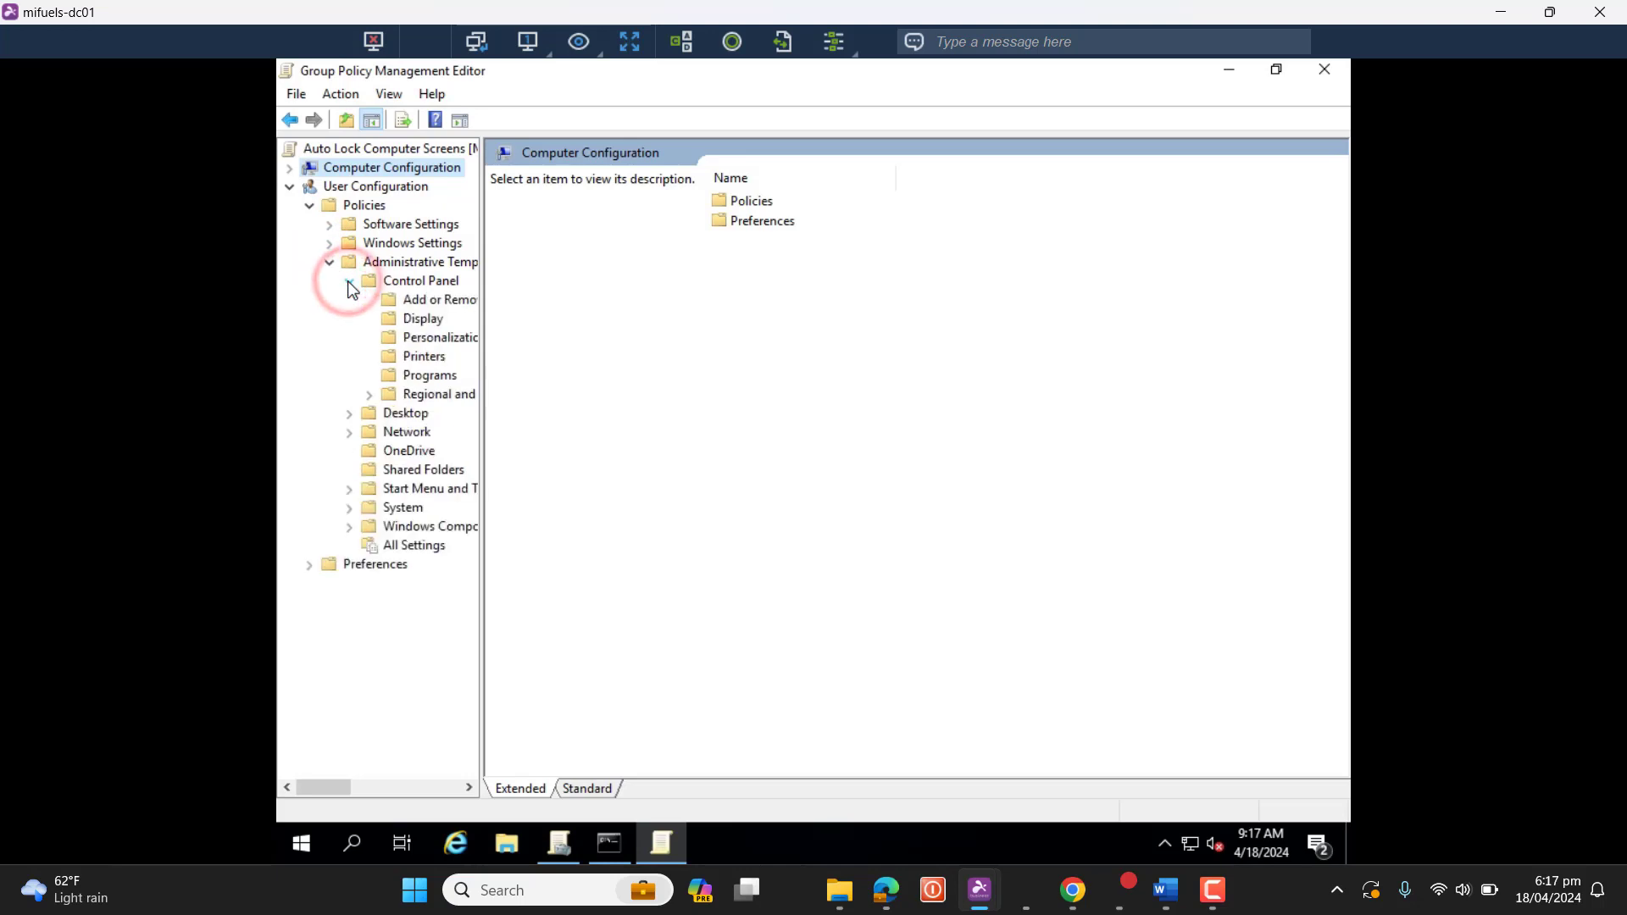
# Show the Personalization policies and select Enable screen saver
pyautogui.click(412, 339)
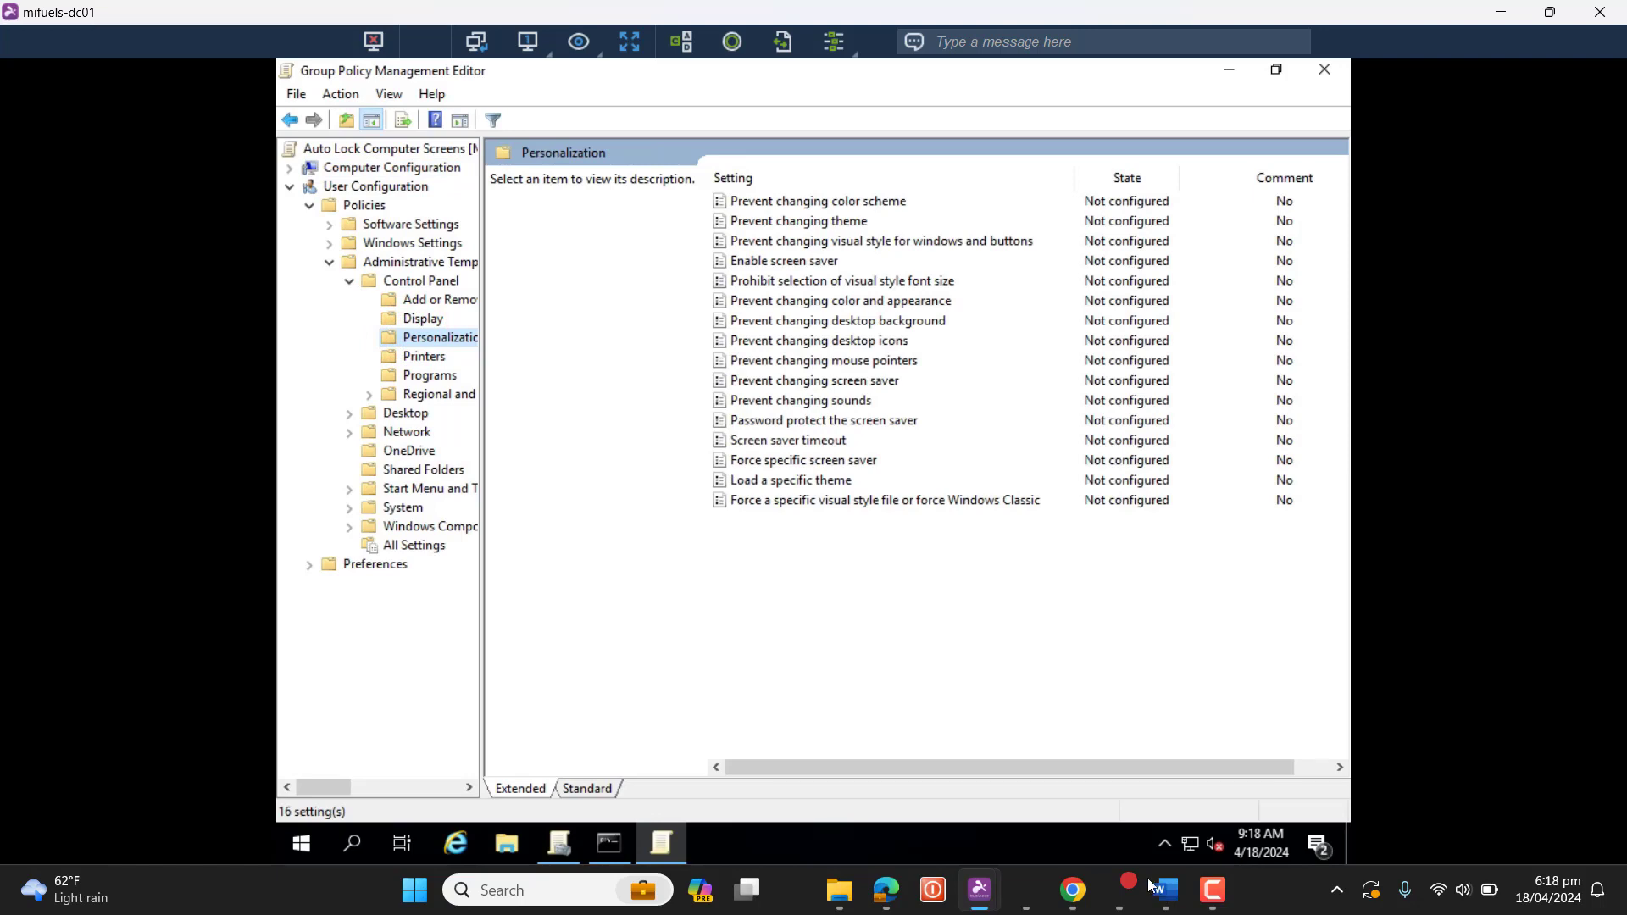
pyautogui.click(771, 269)
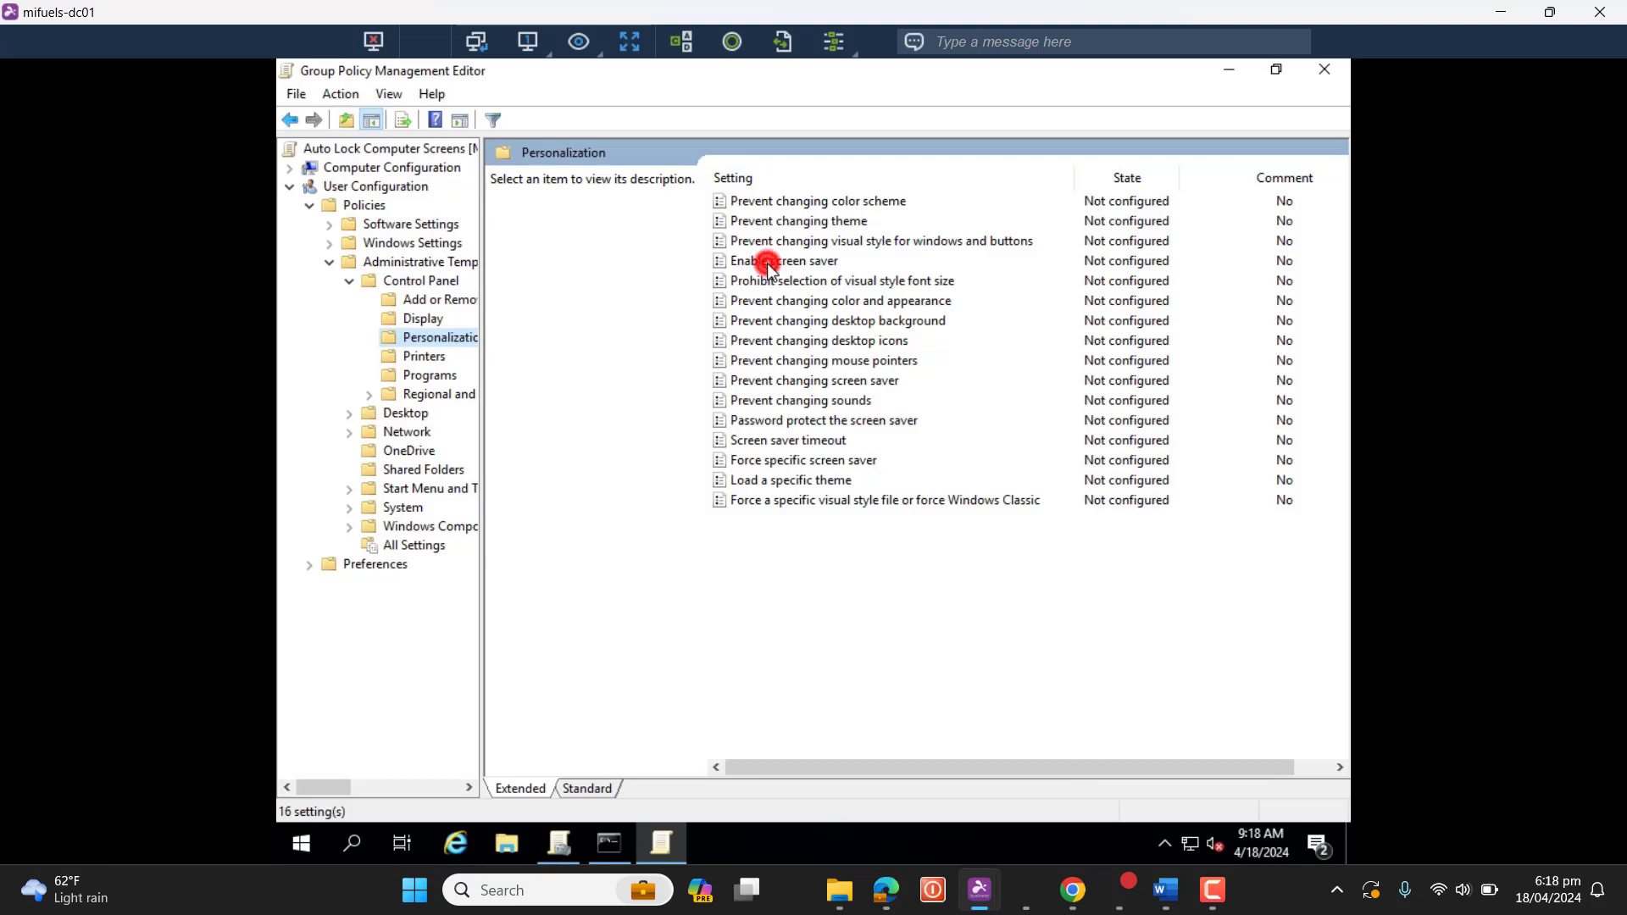
# Set the Enable screen saver policy to Enabled and apply it
pyautogui.doubleClick(770, 269)
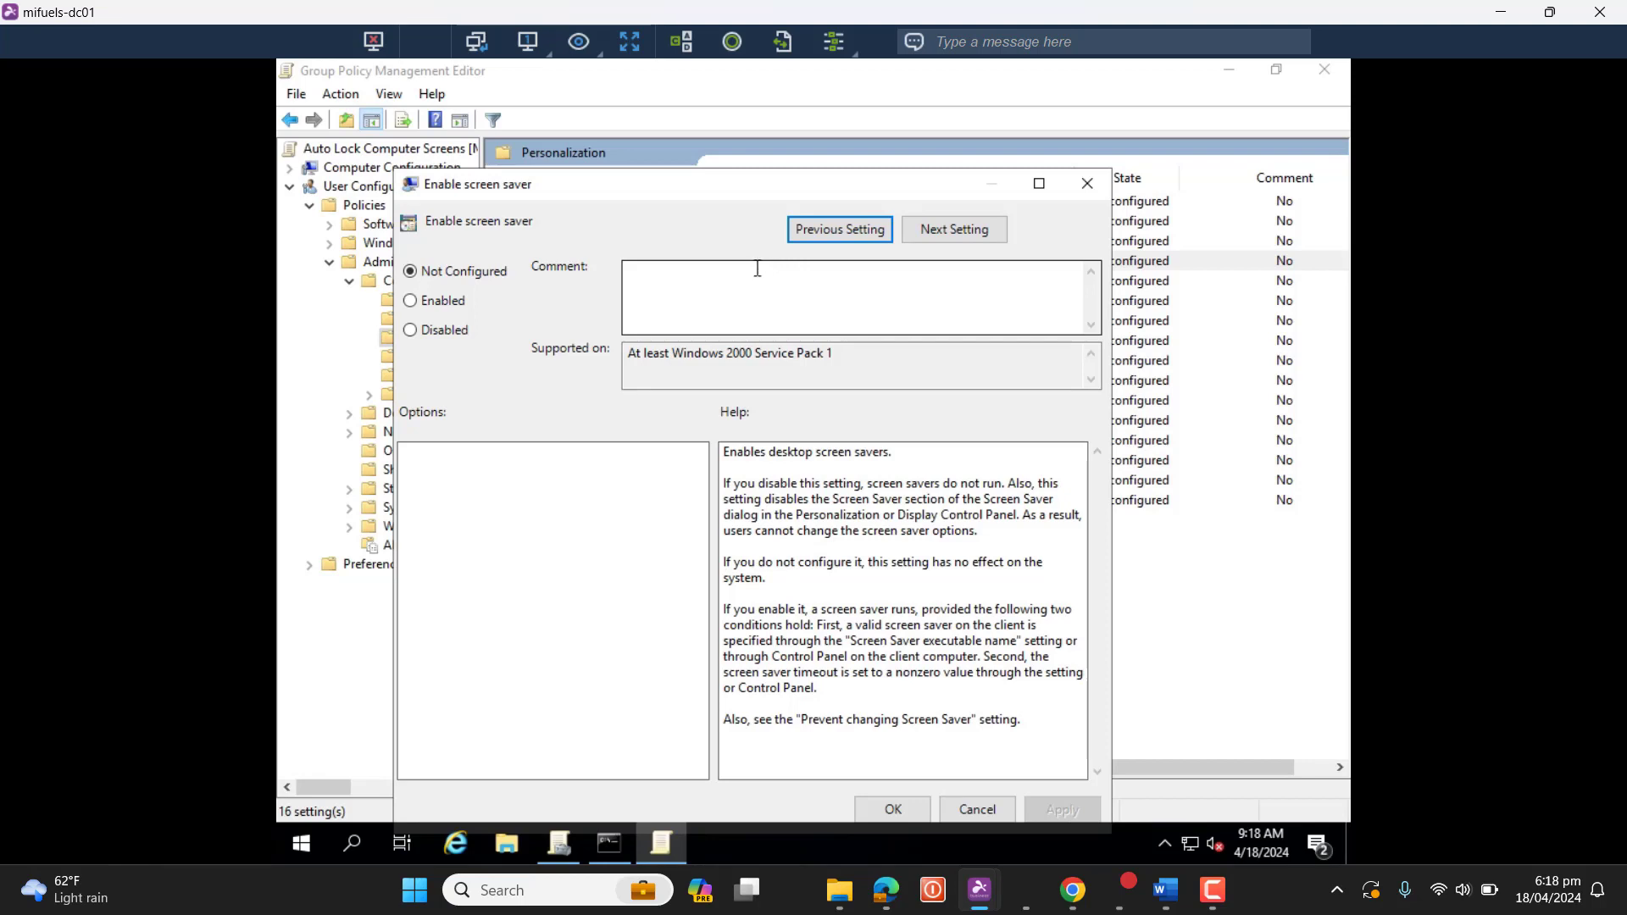
pyautogui.click(411, 304)
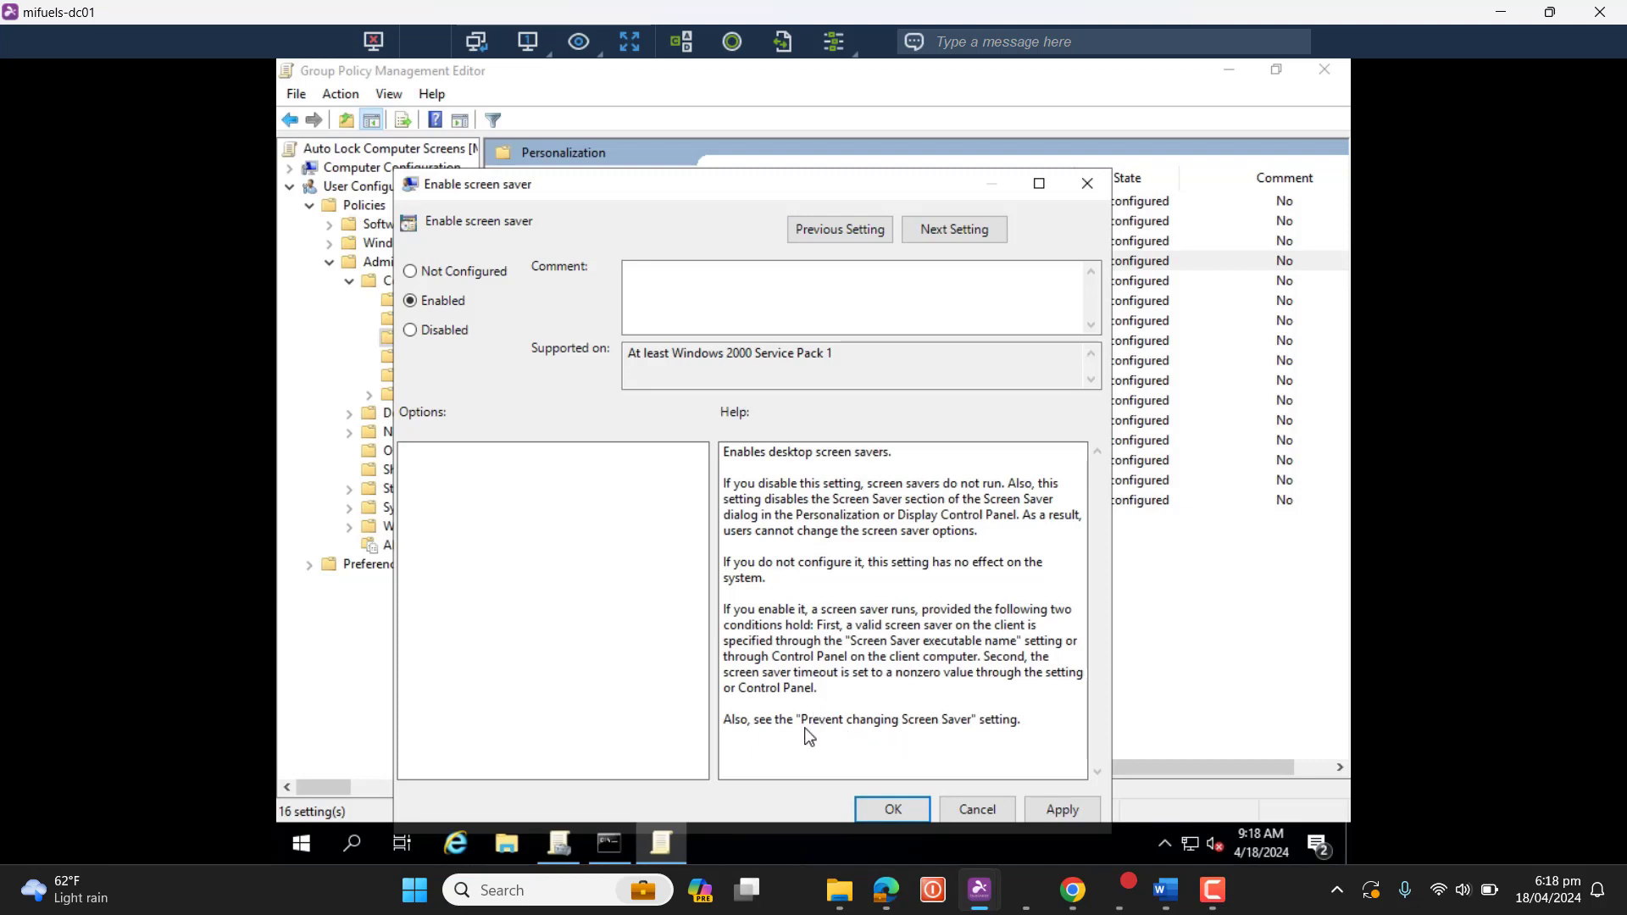
pyautogui.moveTo(797, 719); pyautogui.dragTo(1036, 726)
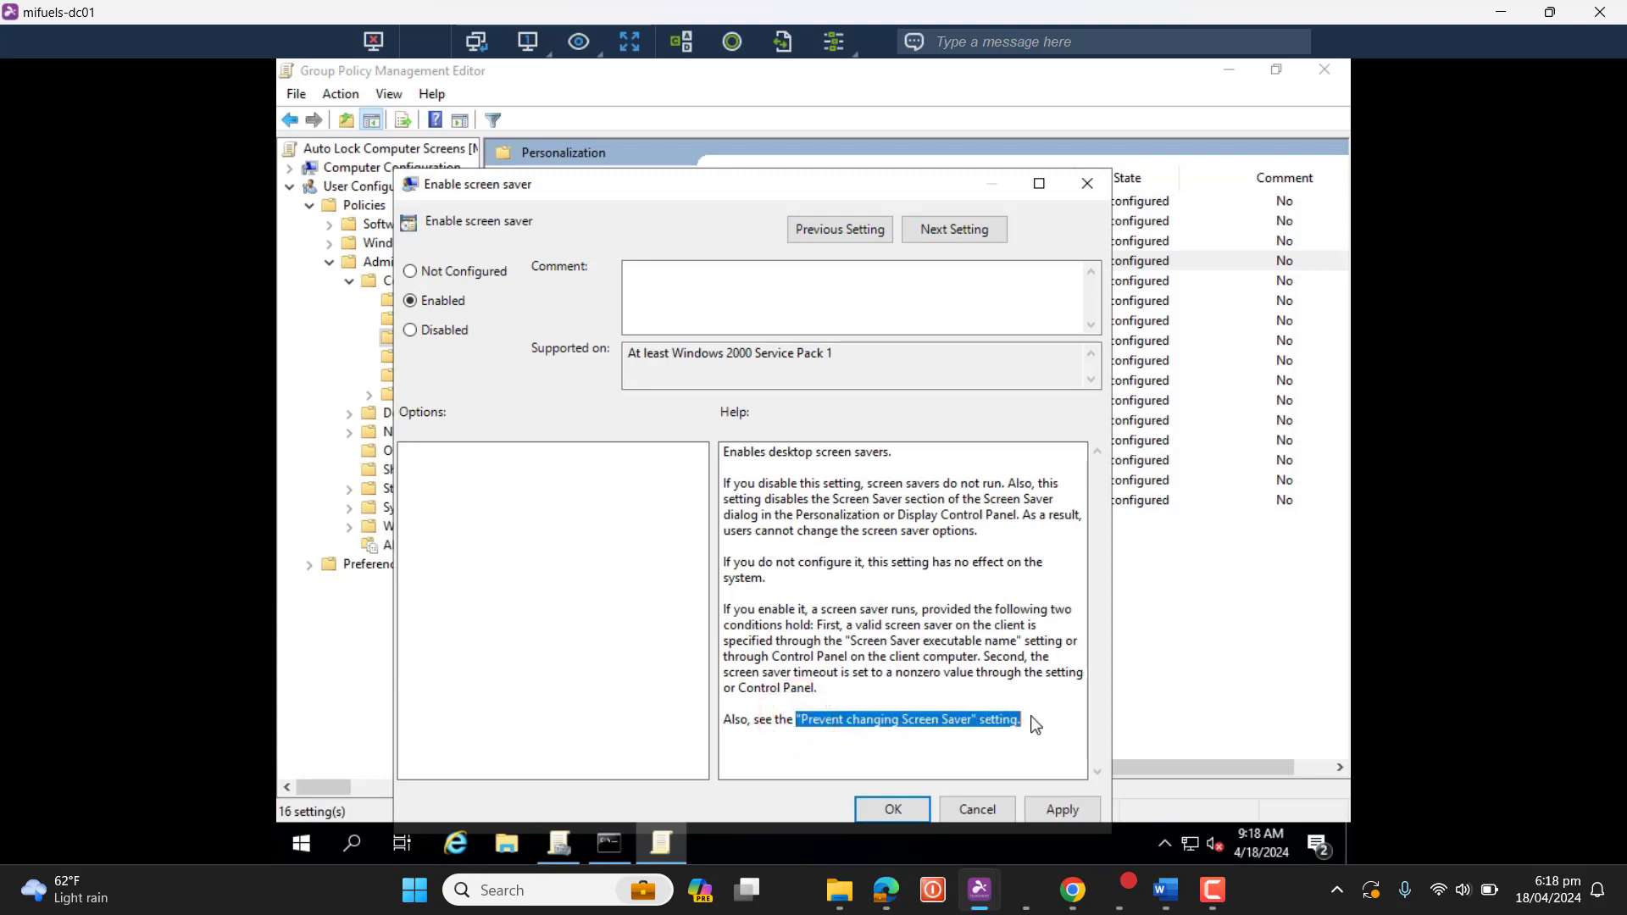
pyautogui.click(1064, 811)
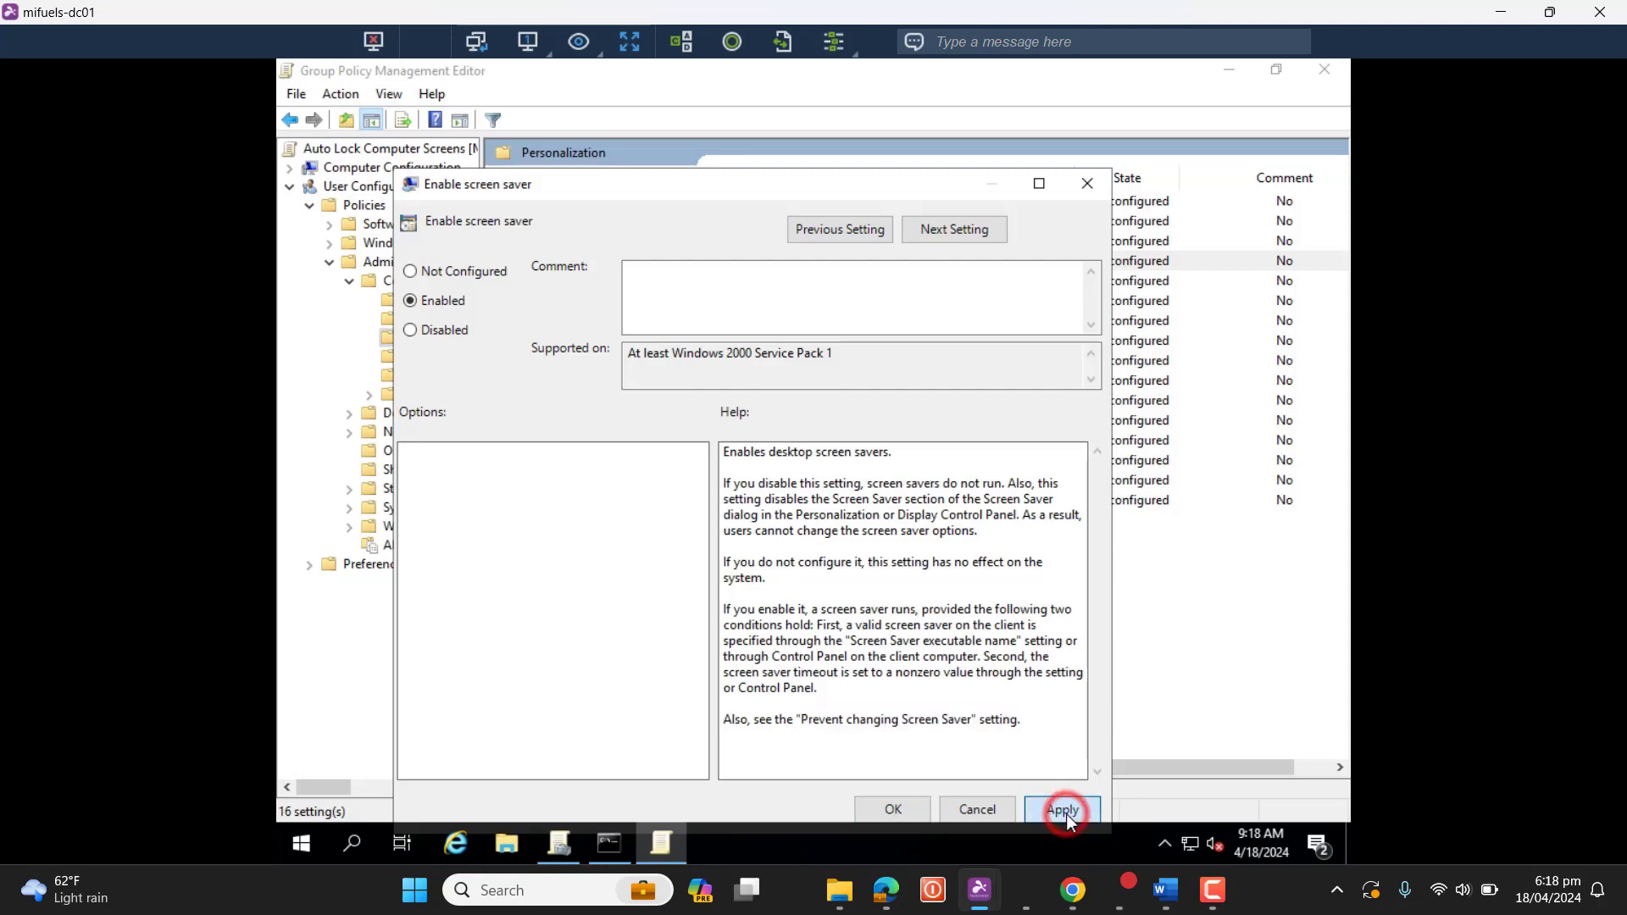
pyautogui.click(894, 809)
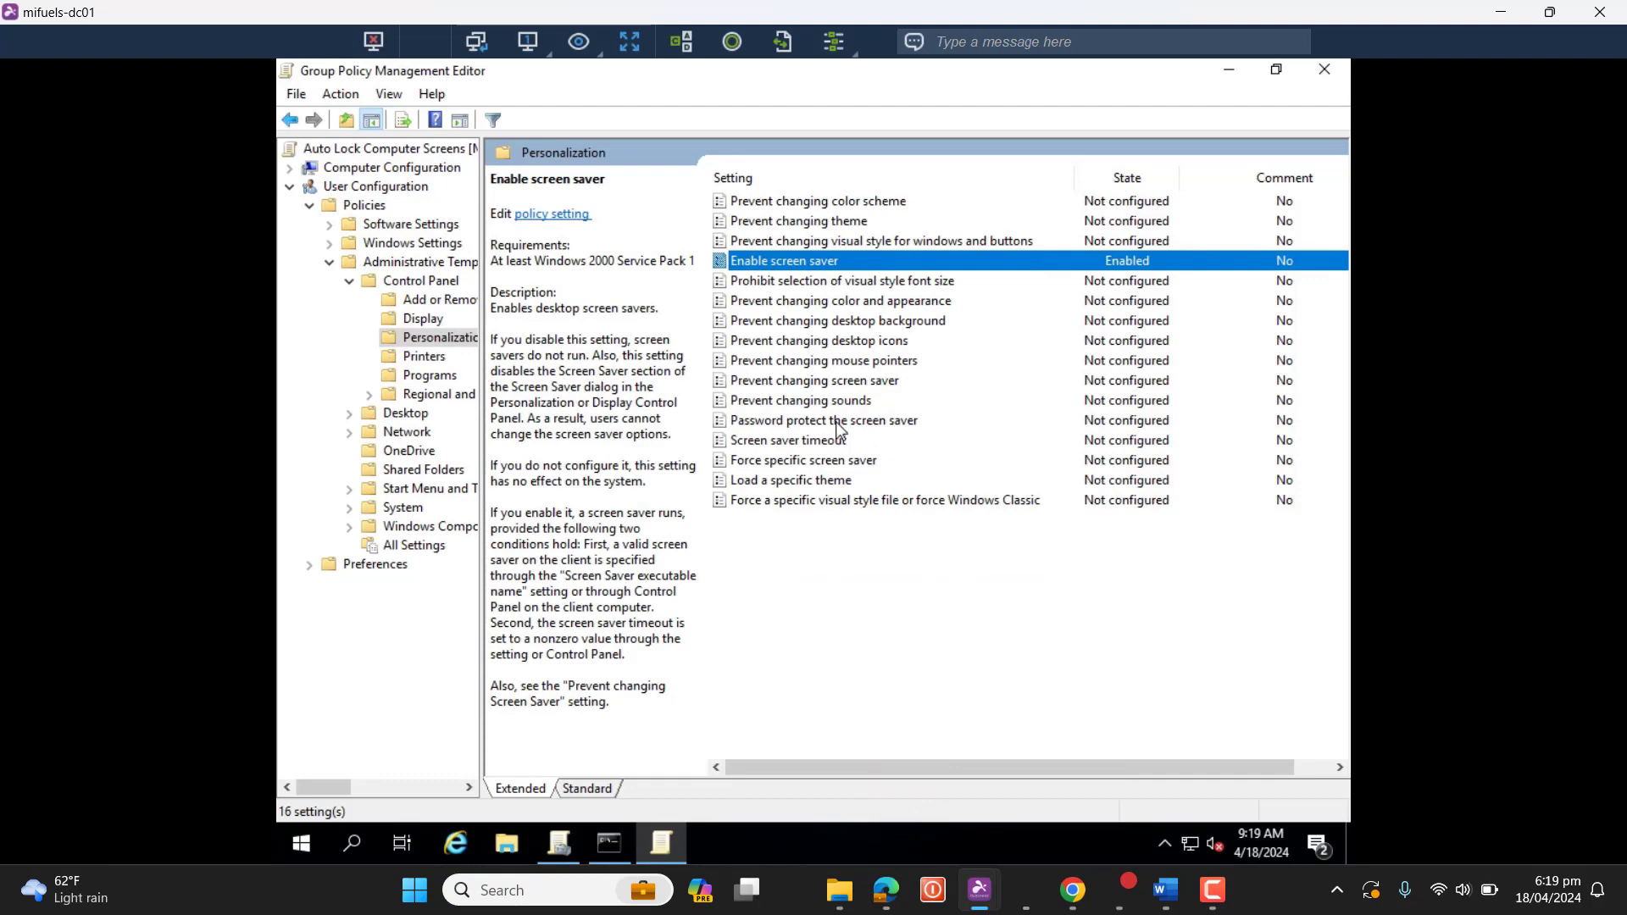
# Set Password protect the screen saver to Enabled and apply it
pyautogui.click(813, 422)
pyautogui.doubleClick(812, 422)
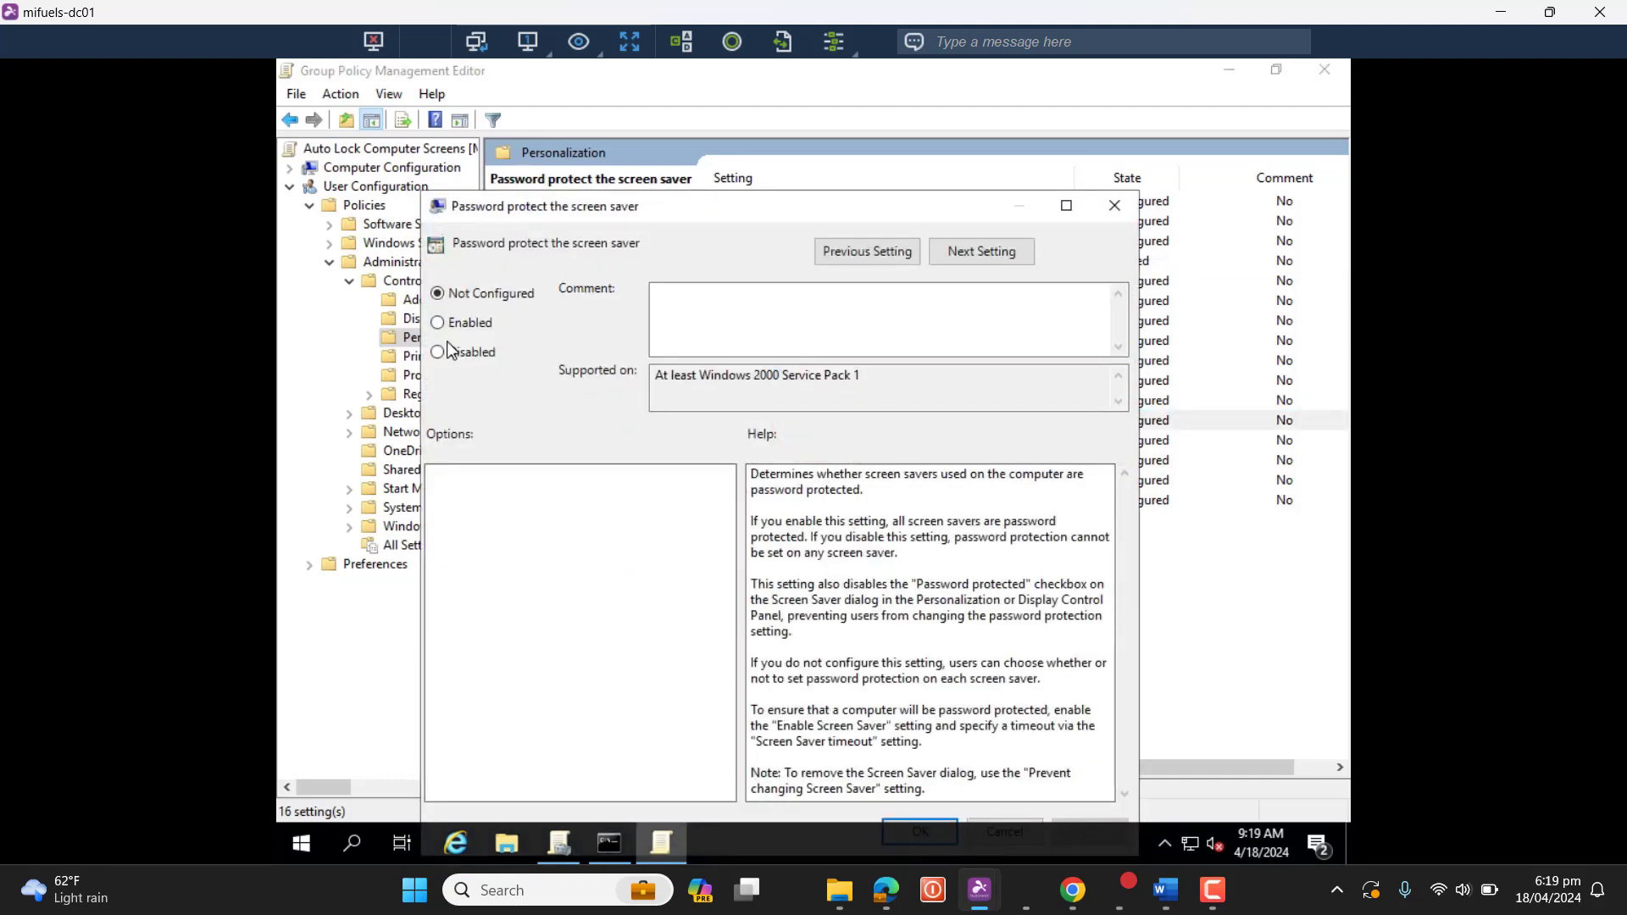
pyautogui.click(438, 324)
pyautogui.moveTo(704, 207); pyautogui.dragTo(721, 124)
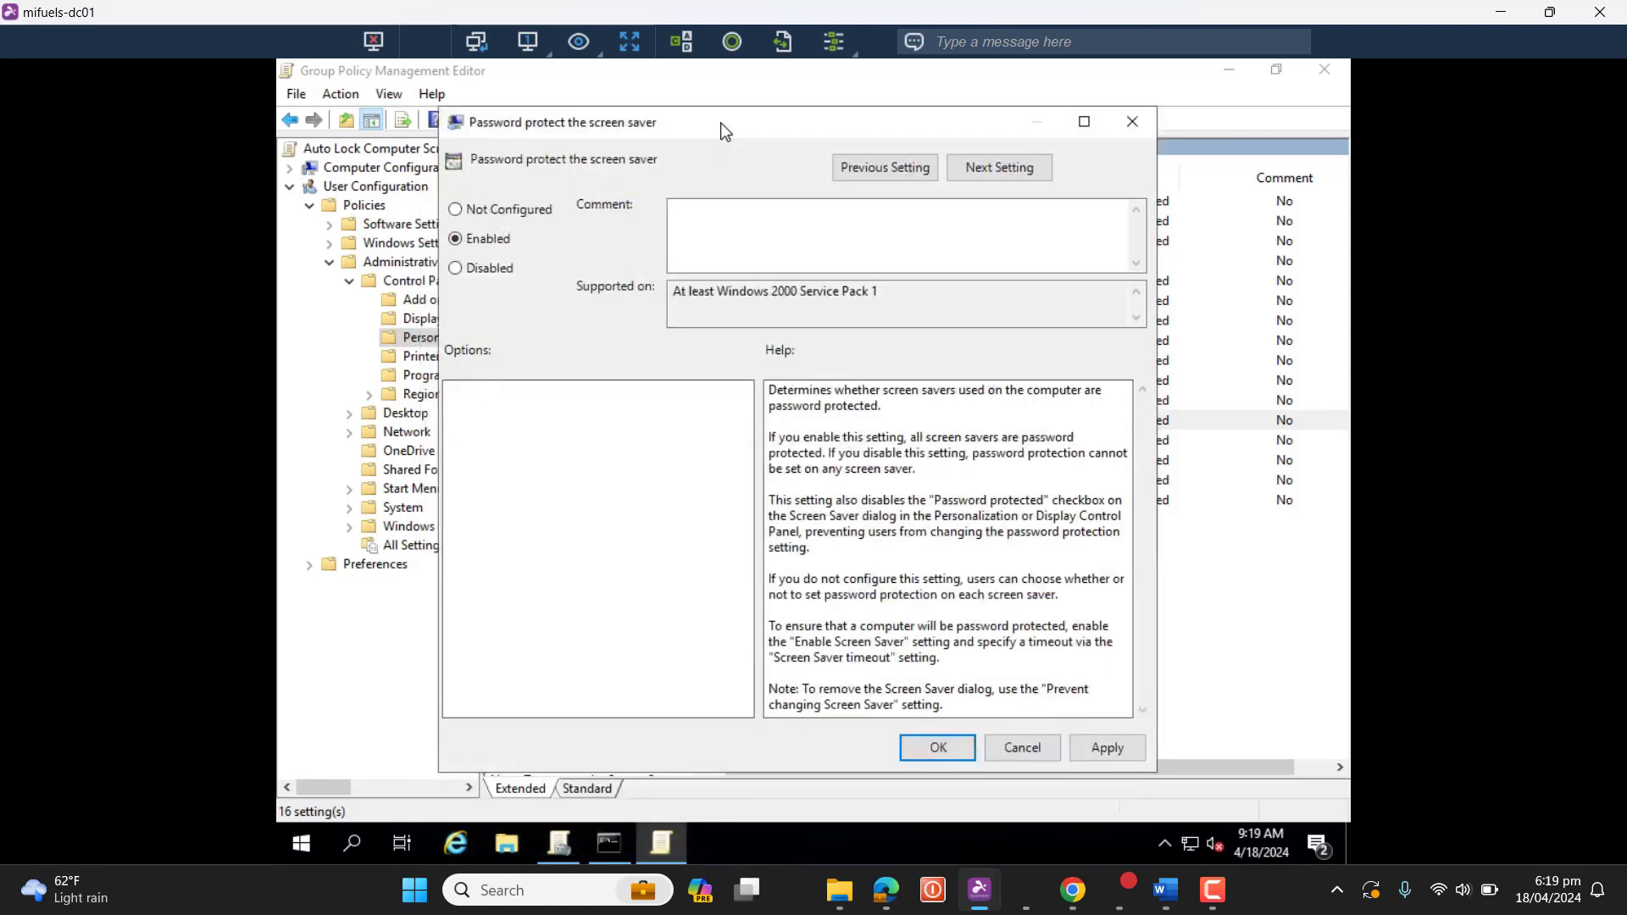
pyautogui.click(1105, 748)
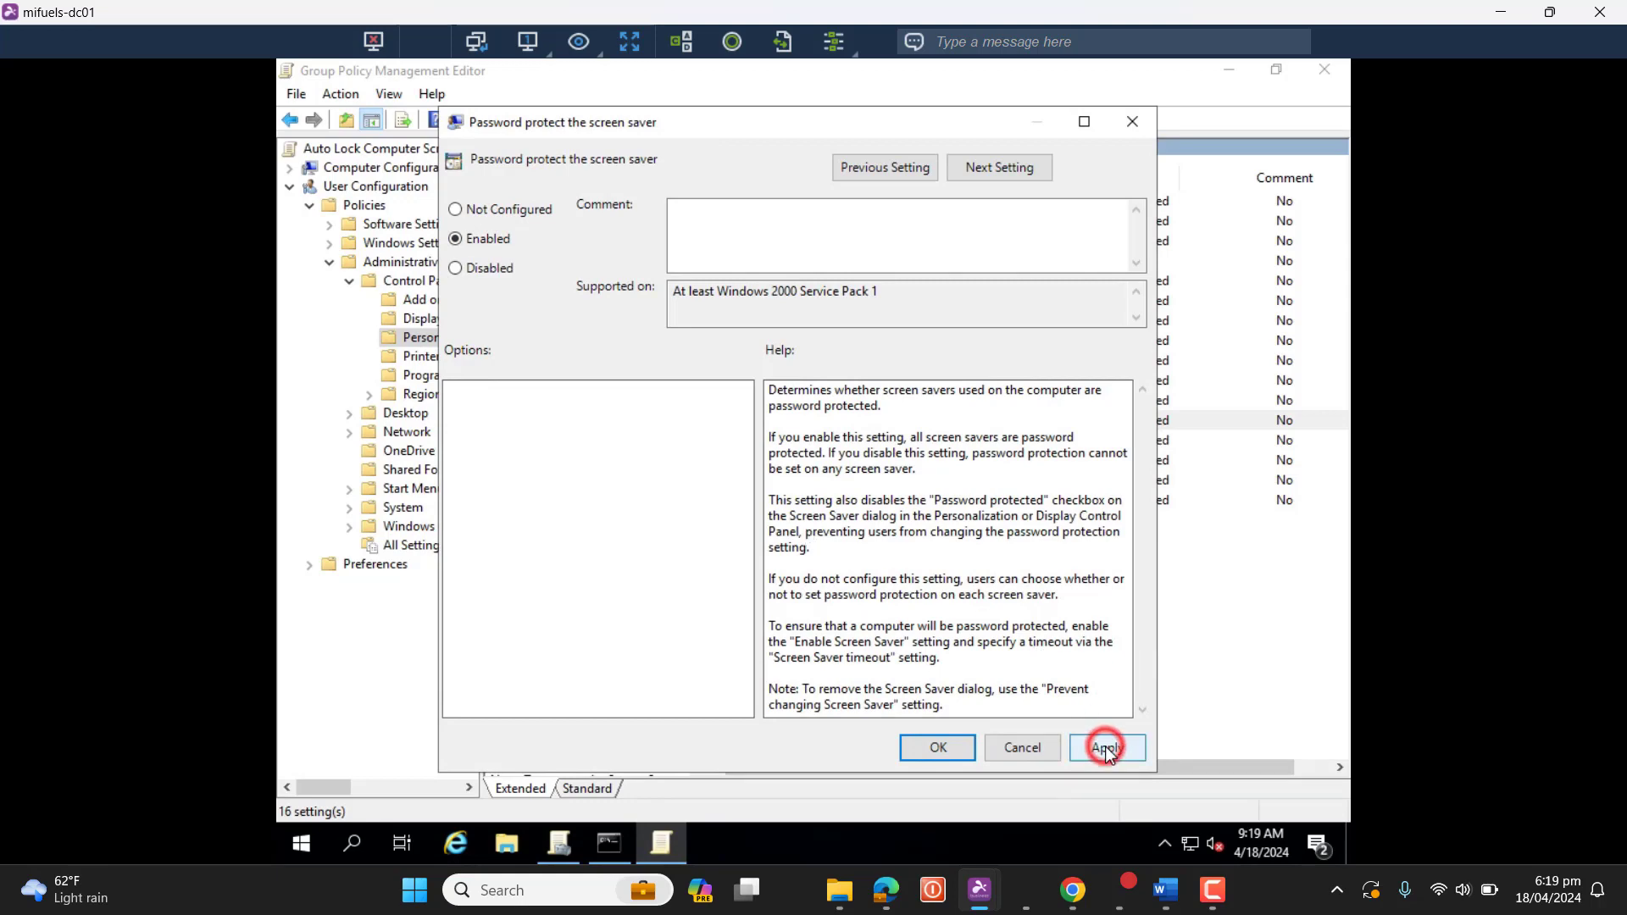
pyautogui.click(936, 746)
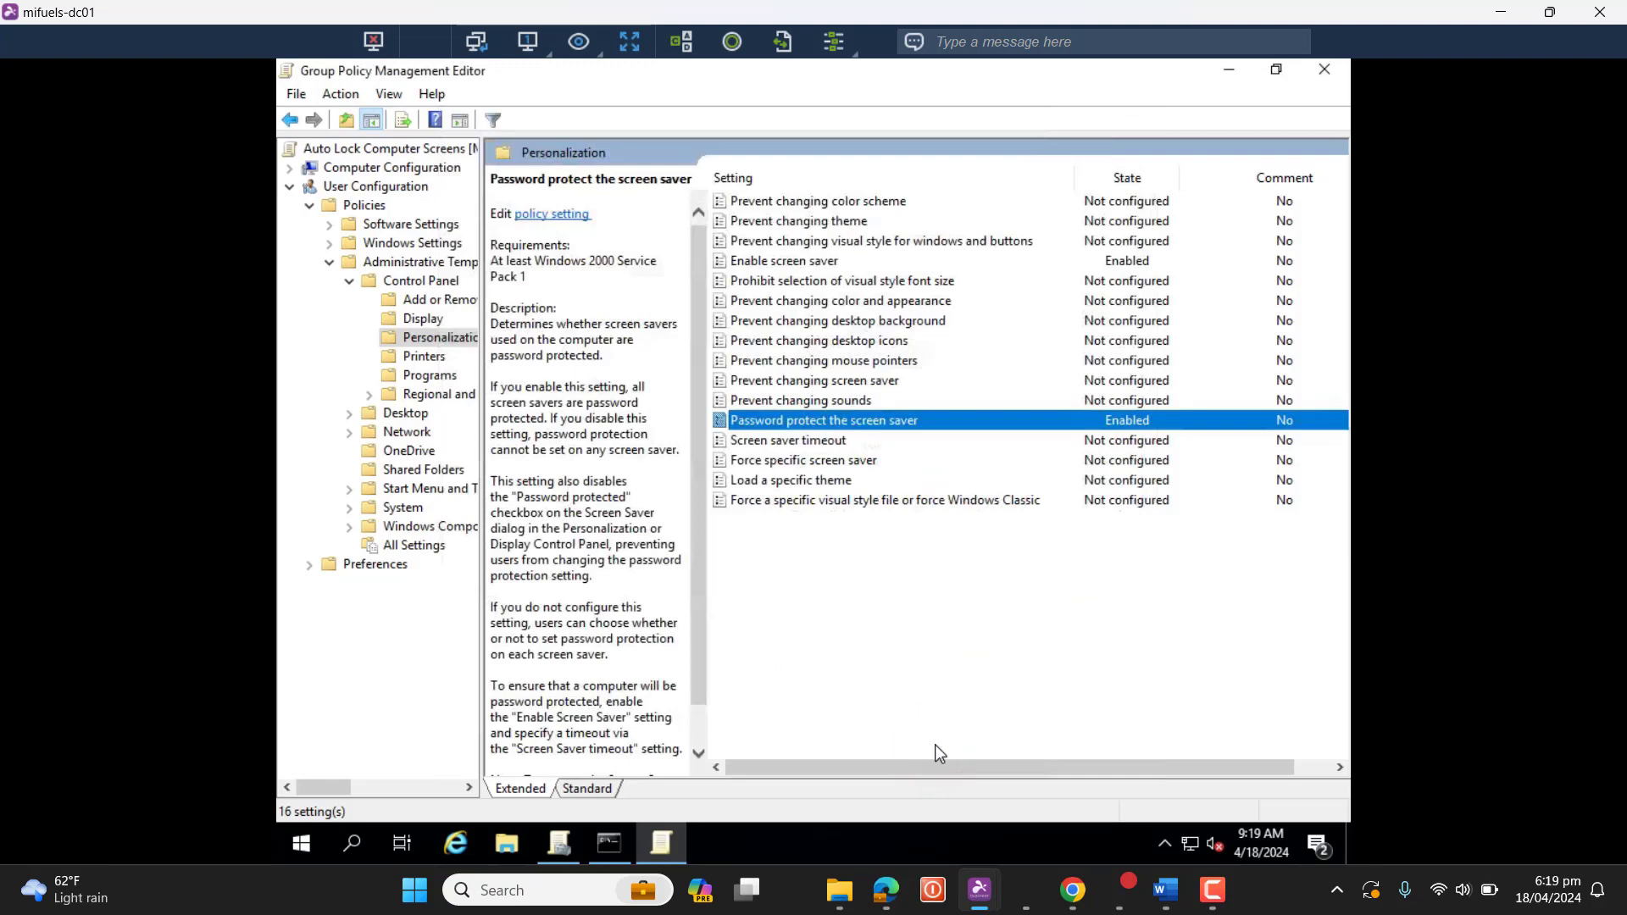
pyautogui.click(975, 662)
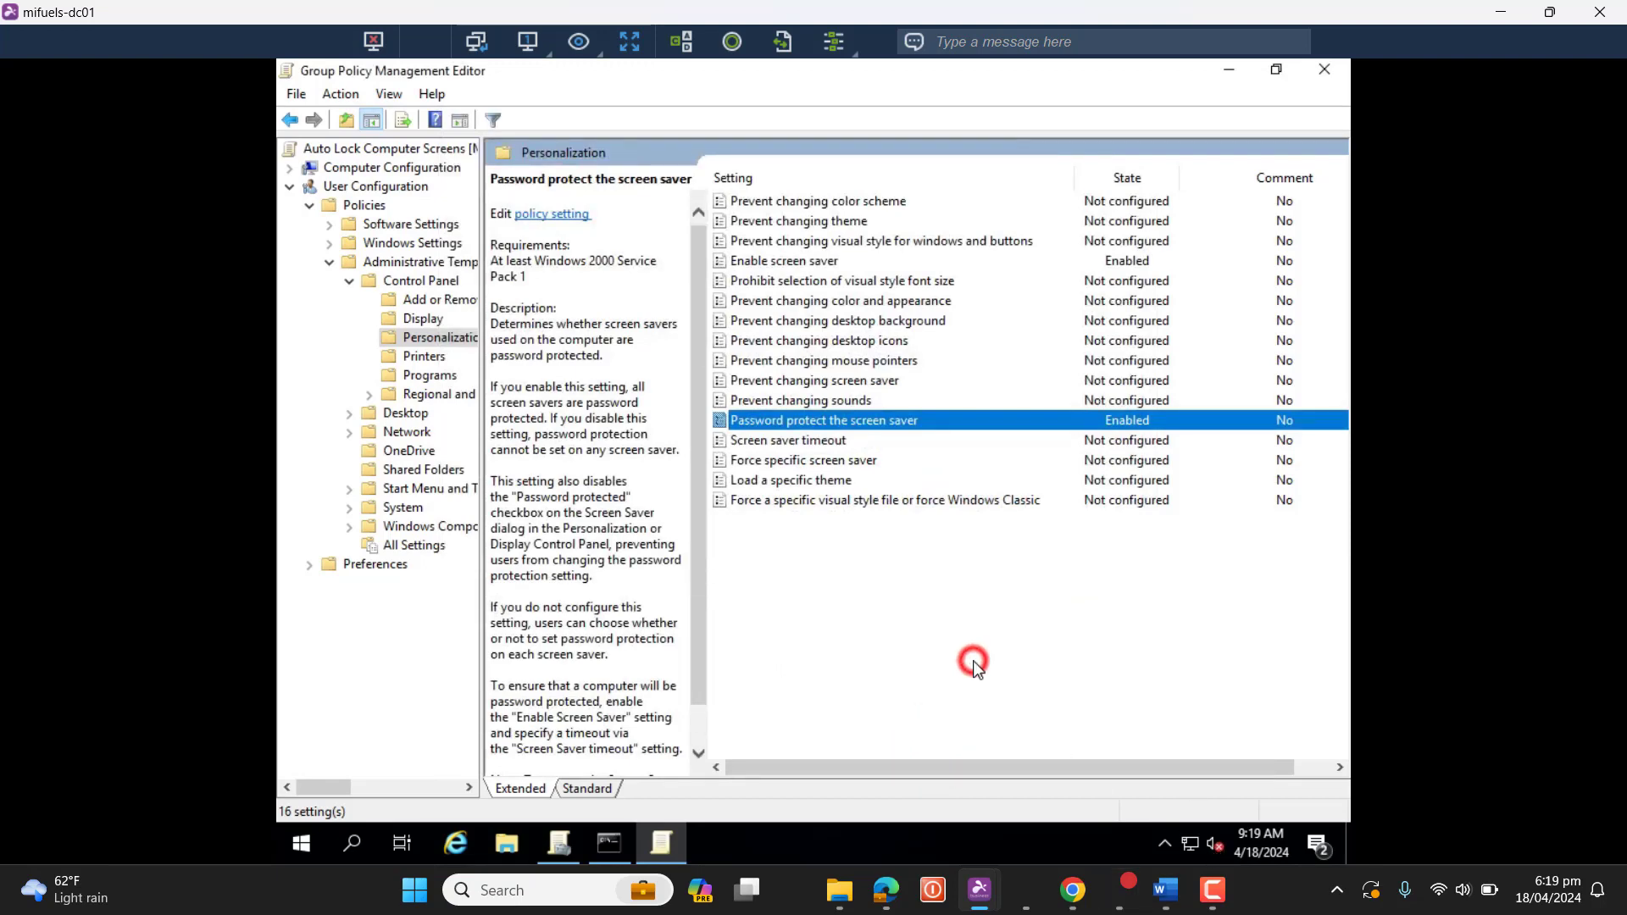
# Enable Screen saver timeout with Seconds changed from 900 to 300, and apply it
pyautogui.doubleClick(771, 441)
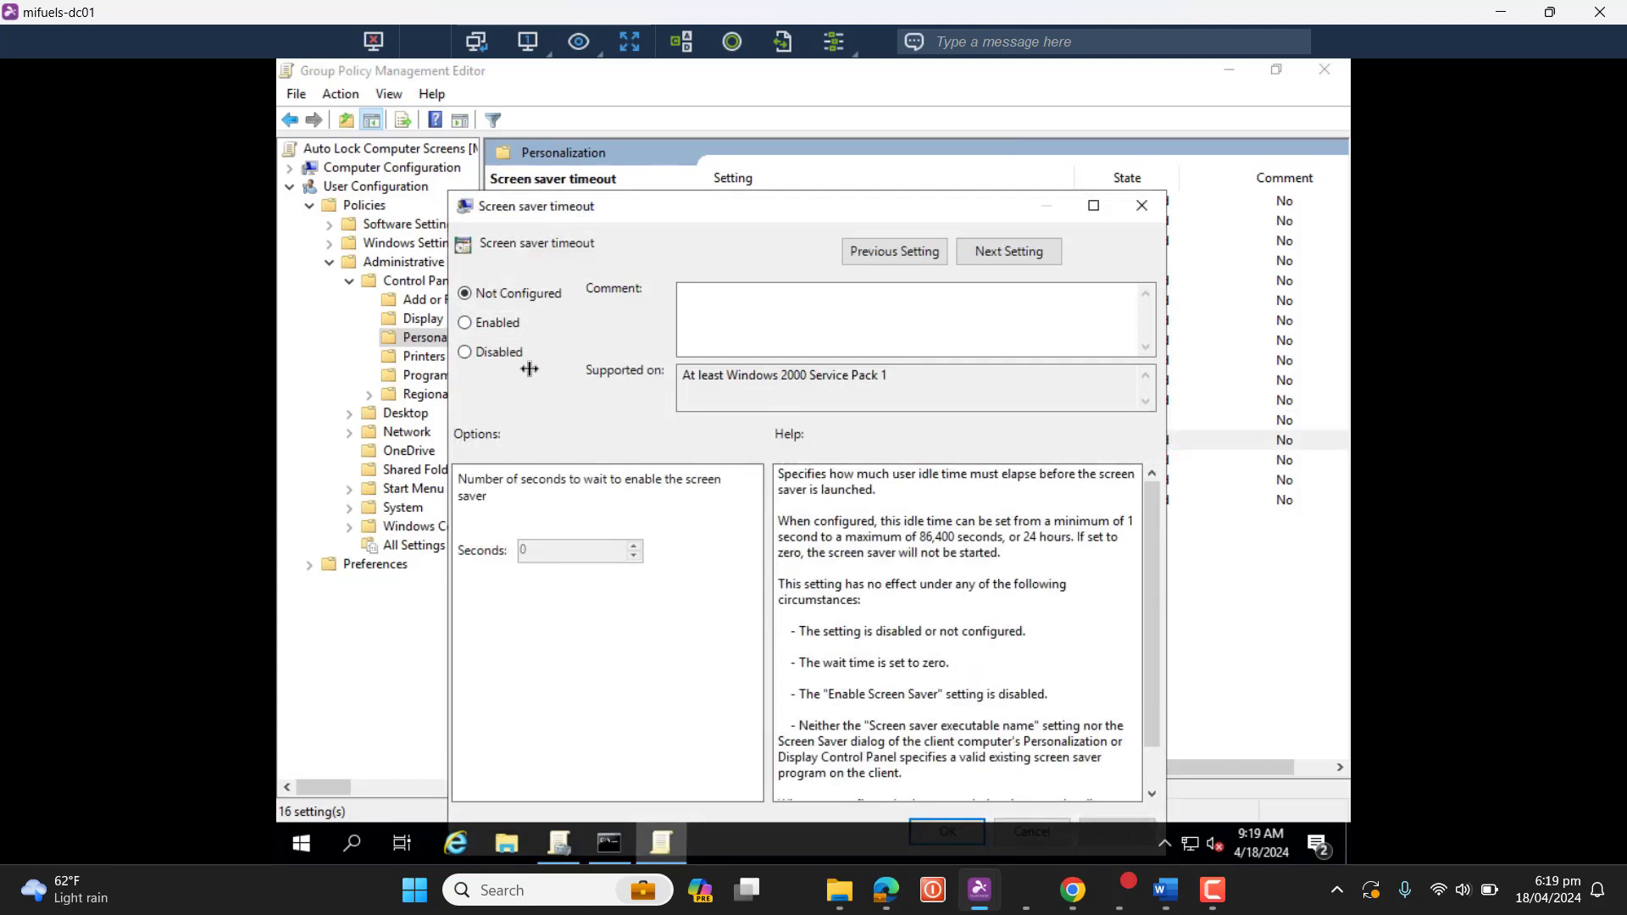
pyautogui.click(466, 326)
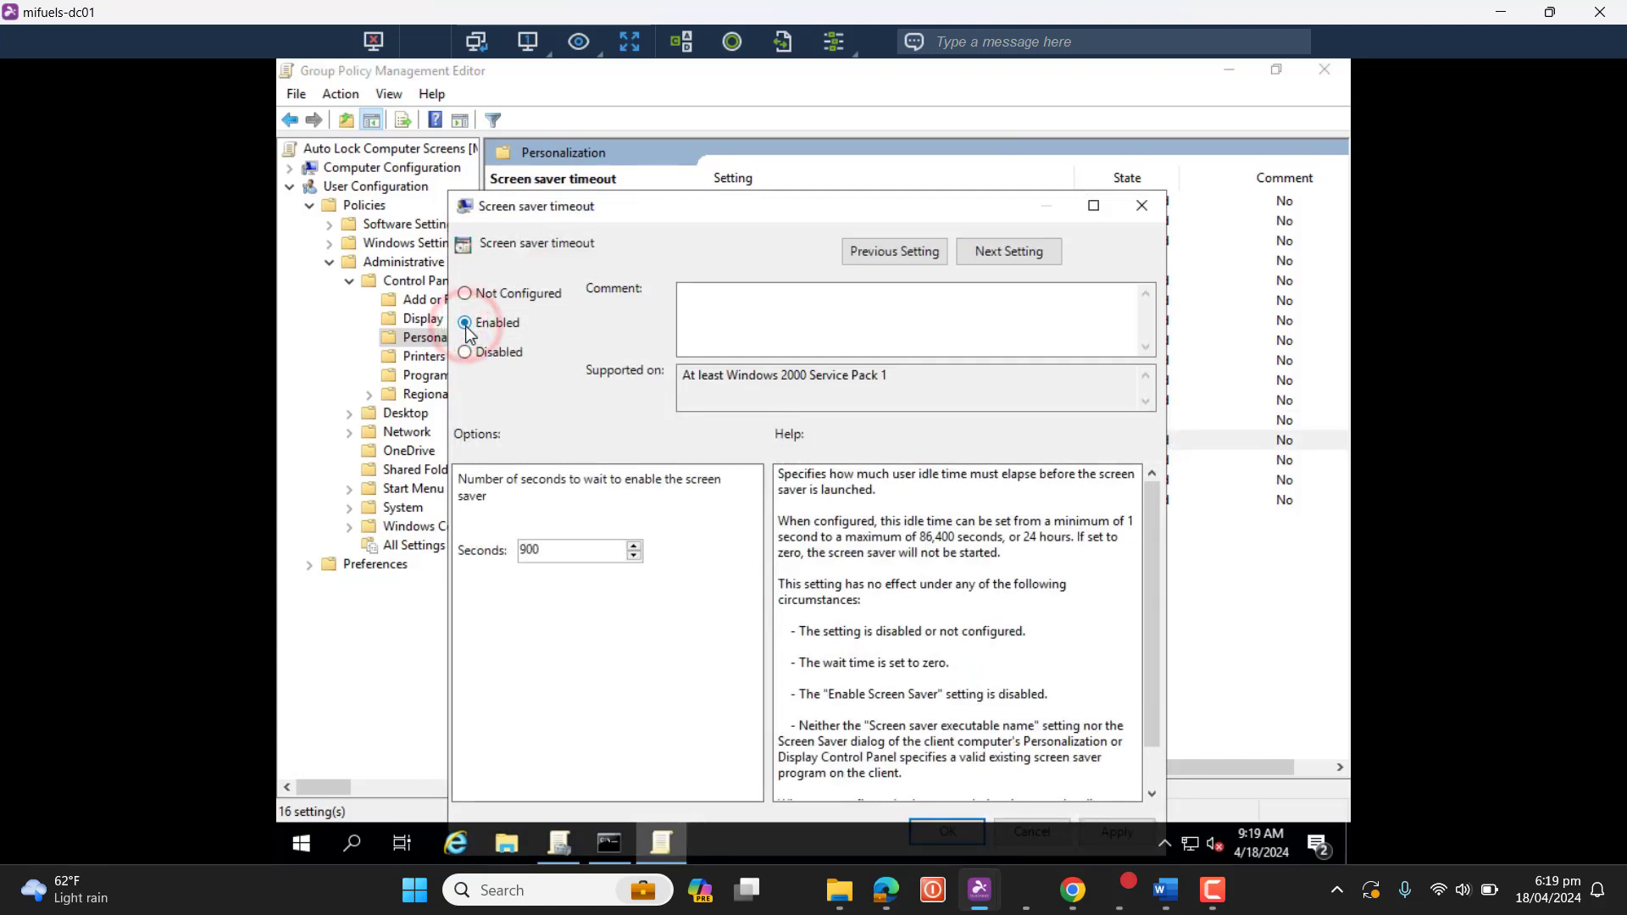
pyautogui.doubleClick(556, 553)
pyautogui.write('300')
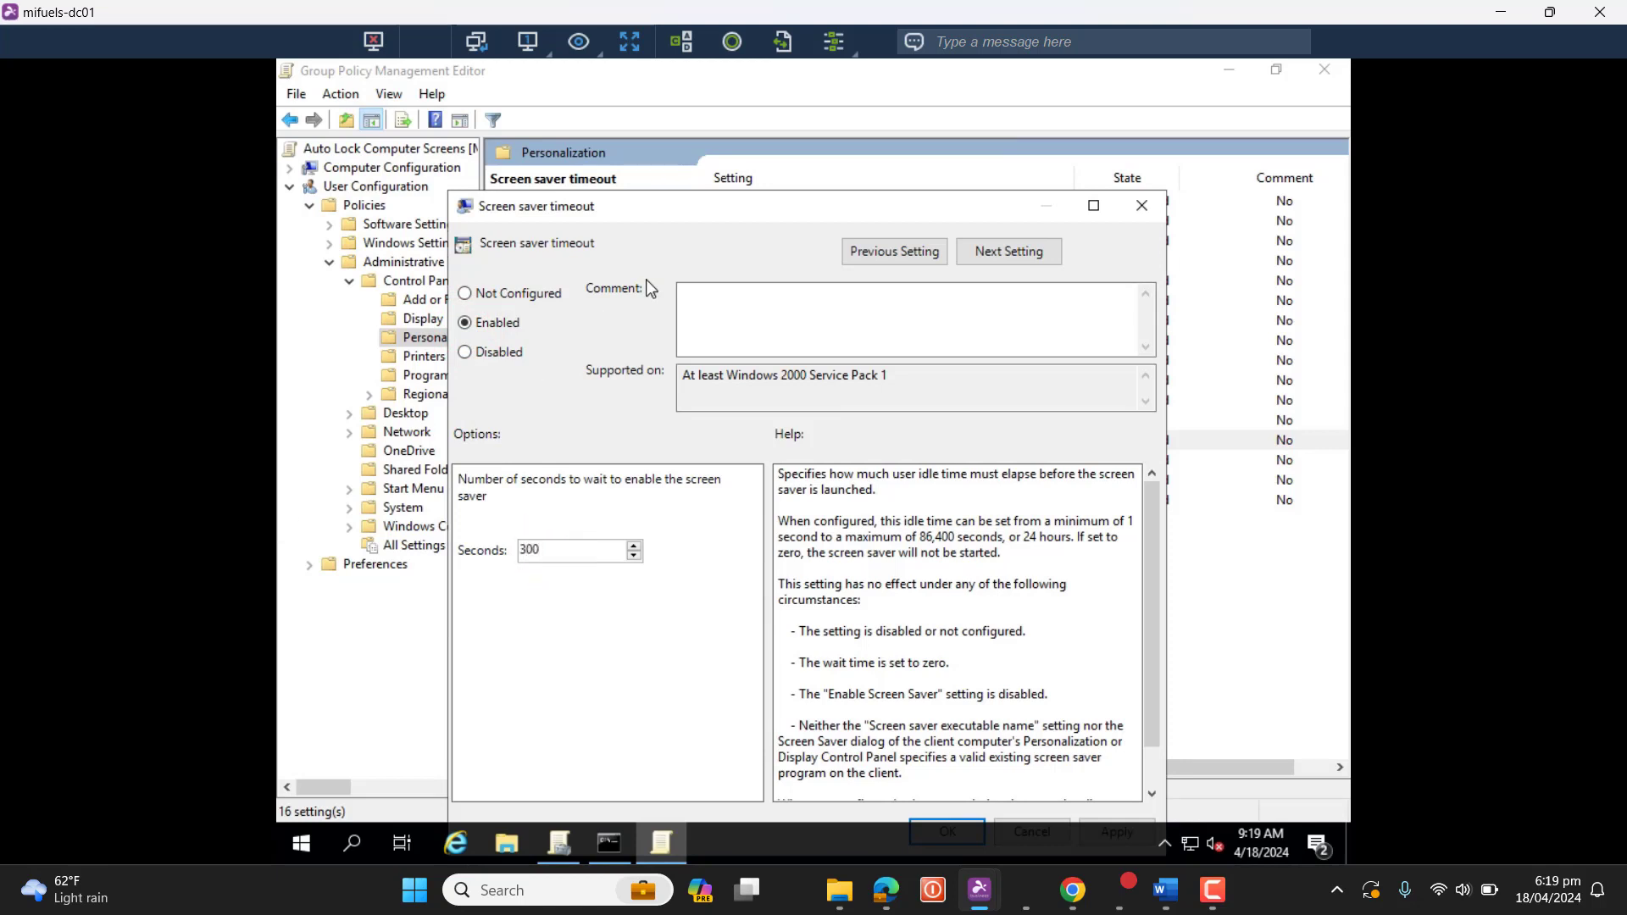
pyautogui.click(700, 208)
pyautogui.moveTo(739, 115); pyautogui.dragTo(739, 106)
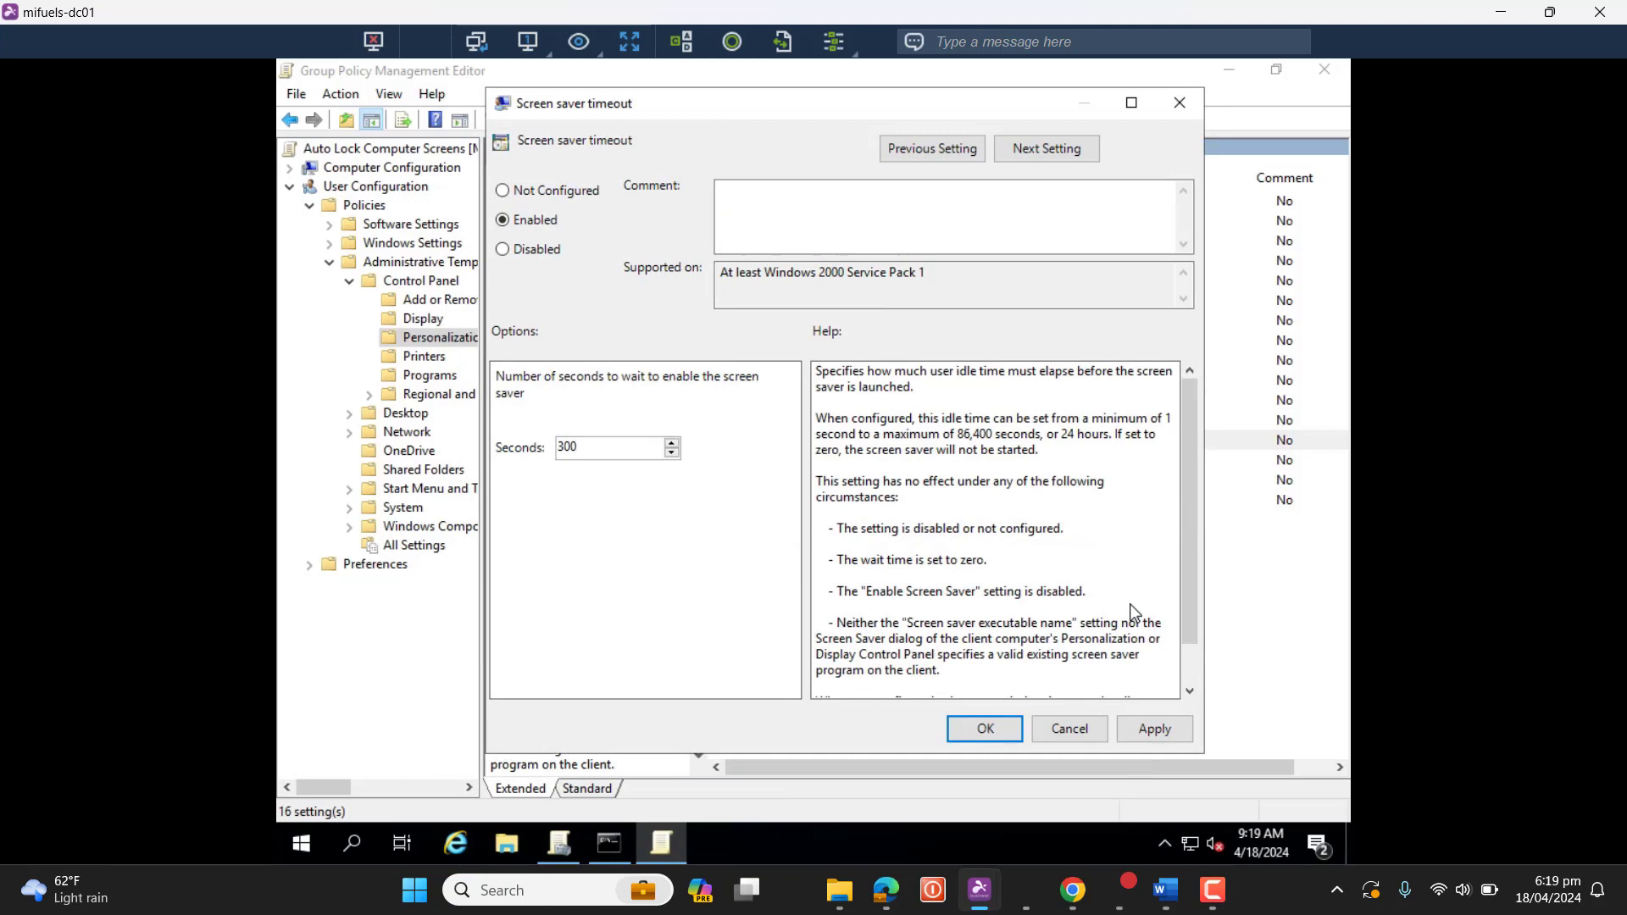
pyautogui.click(1190, 666)
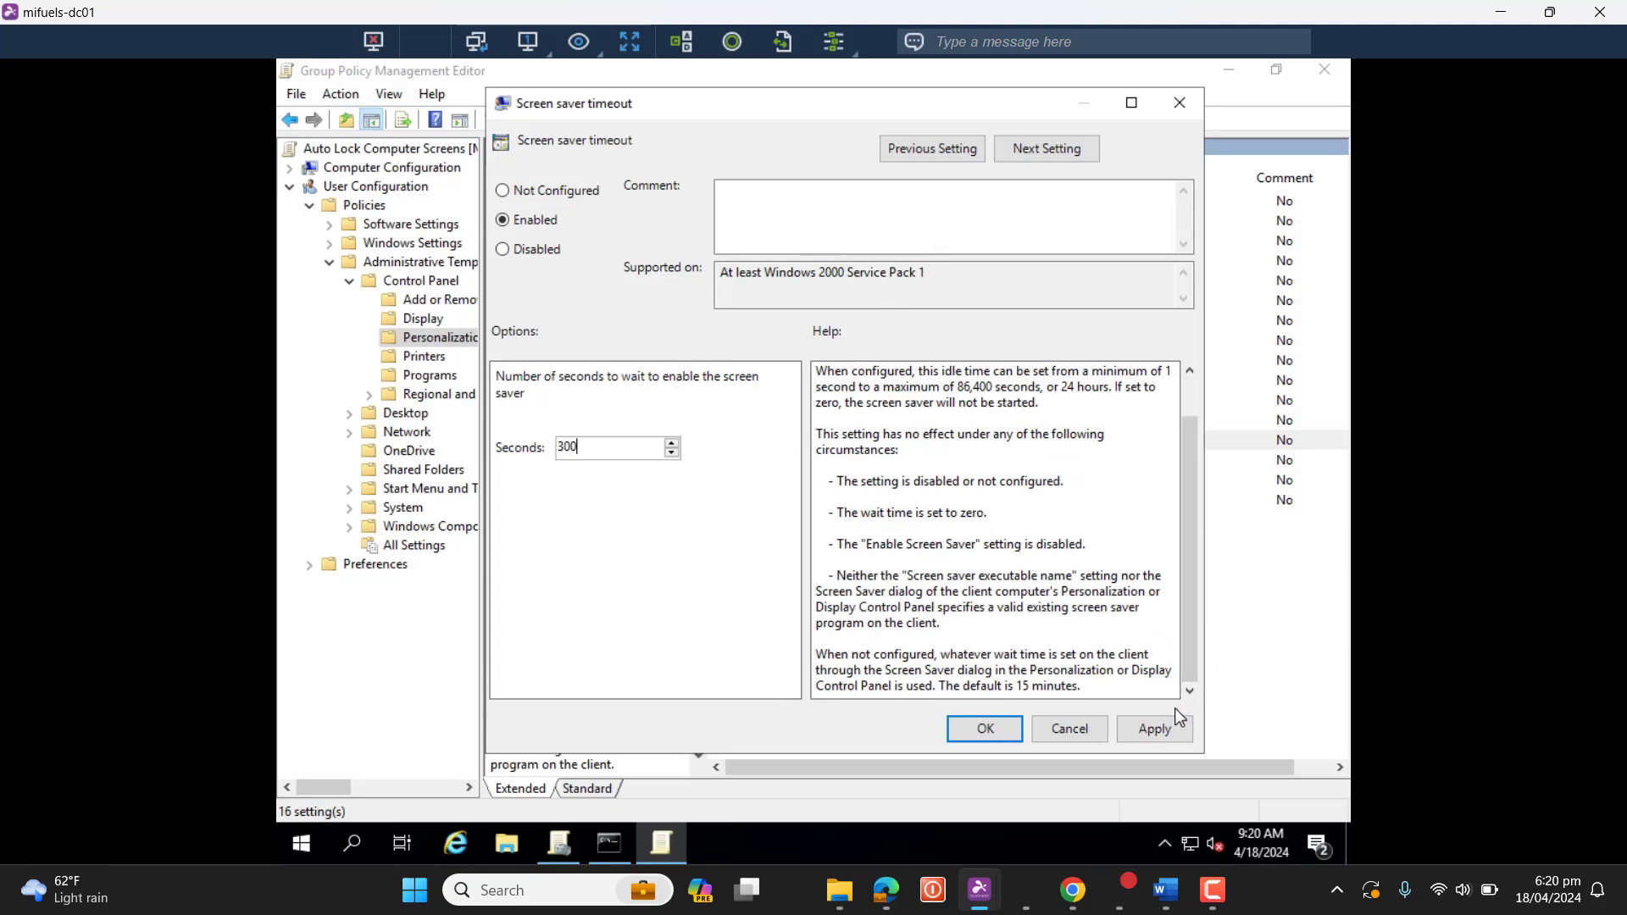
pyautogui.click(1163, 731)
pyautogui.click(990, 730)
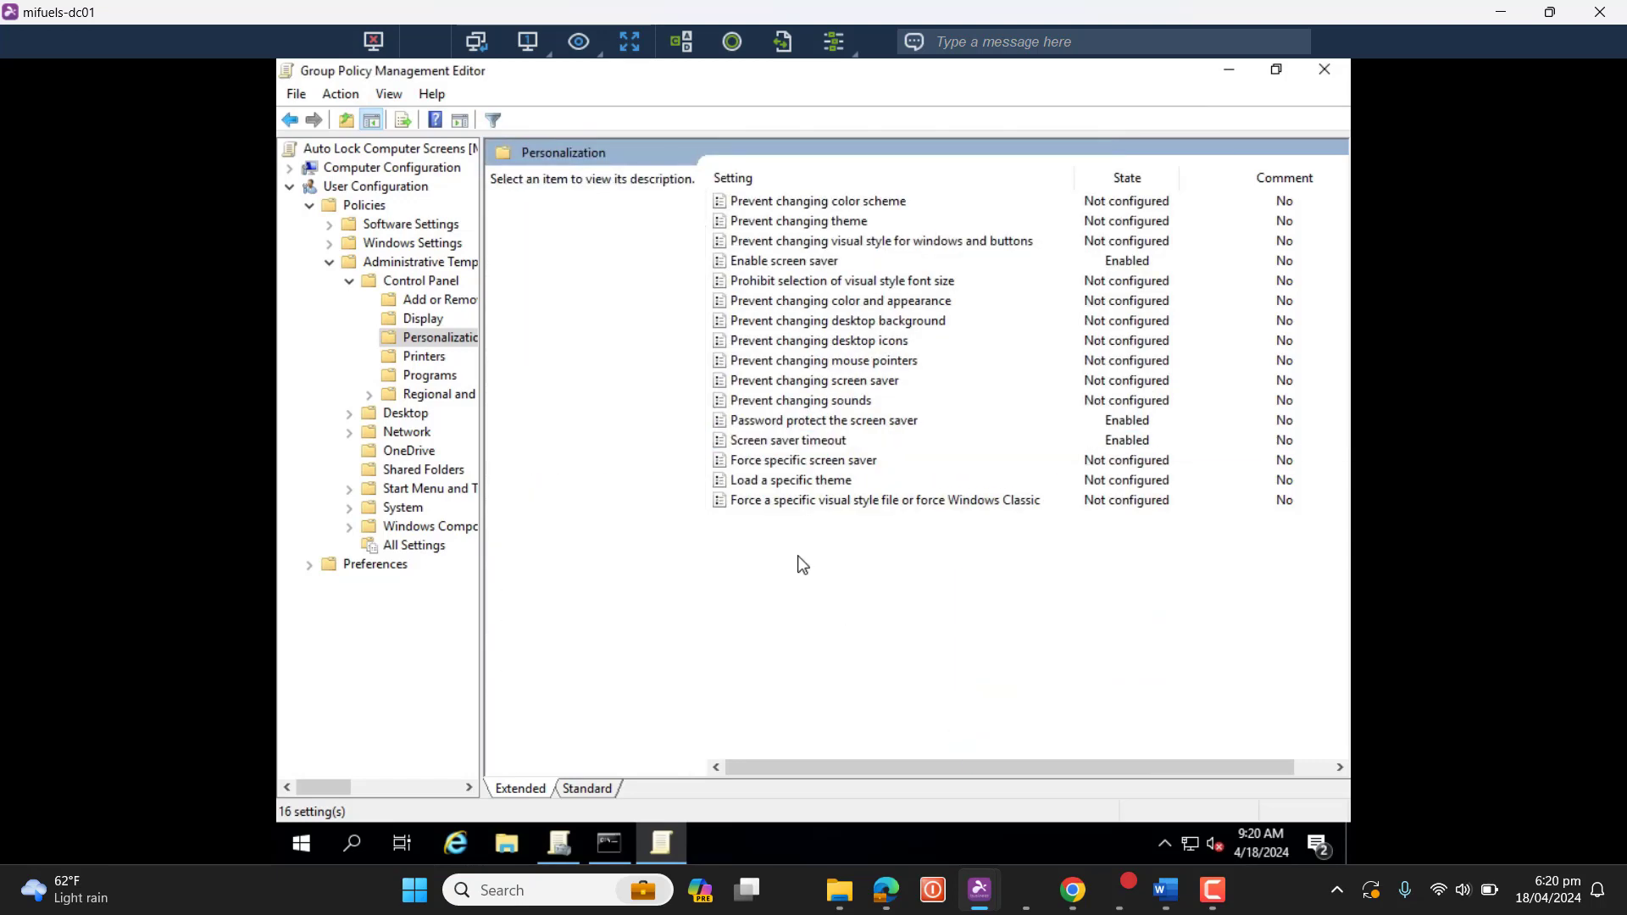
# Set Force specific screen saver to Enabled with a blank file name, and apply it
pyautogui.click(768, 461)
pyautogui.doubleClick(768, 462)
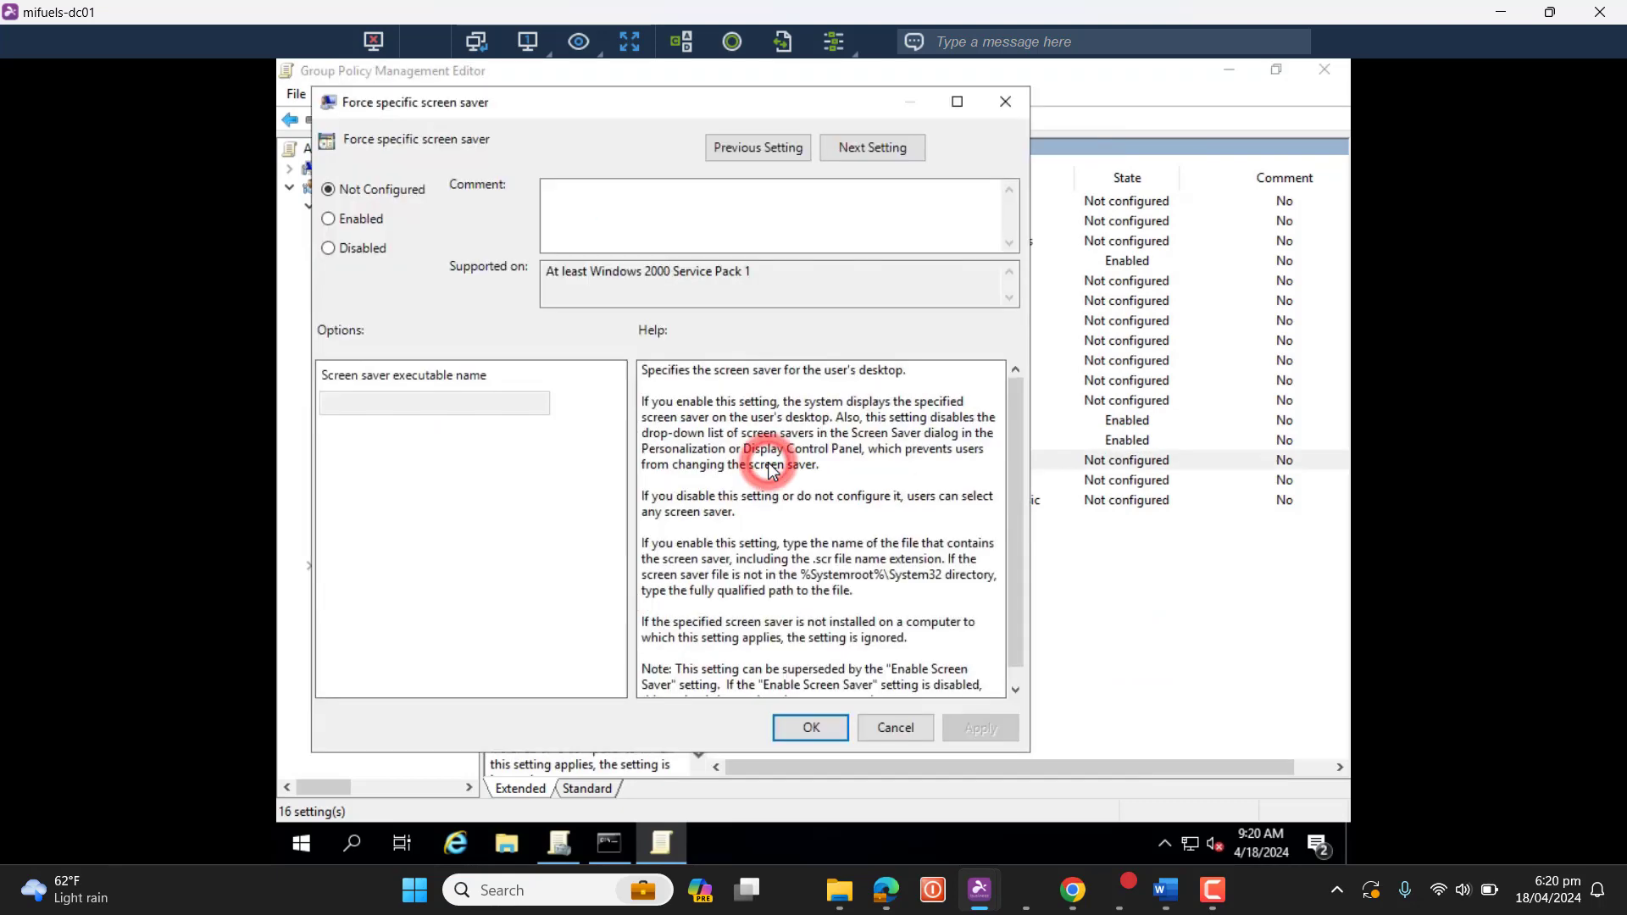
pyautogui.click(329, 219)
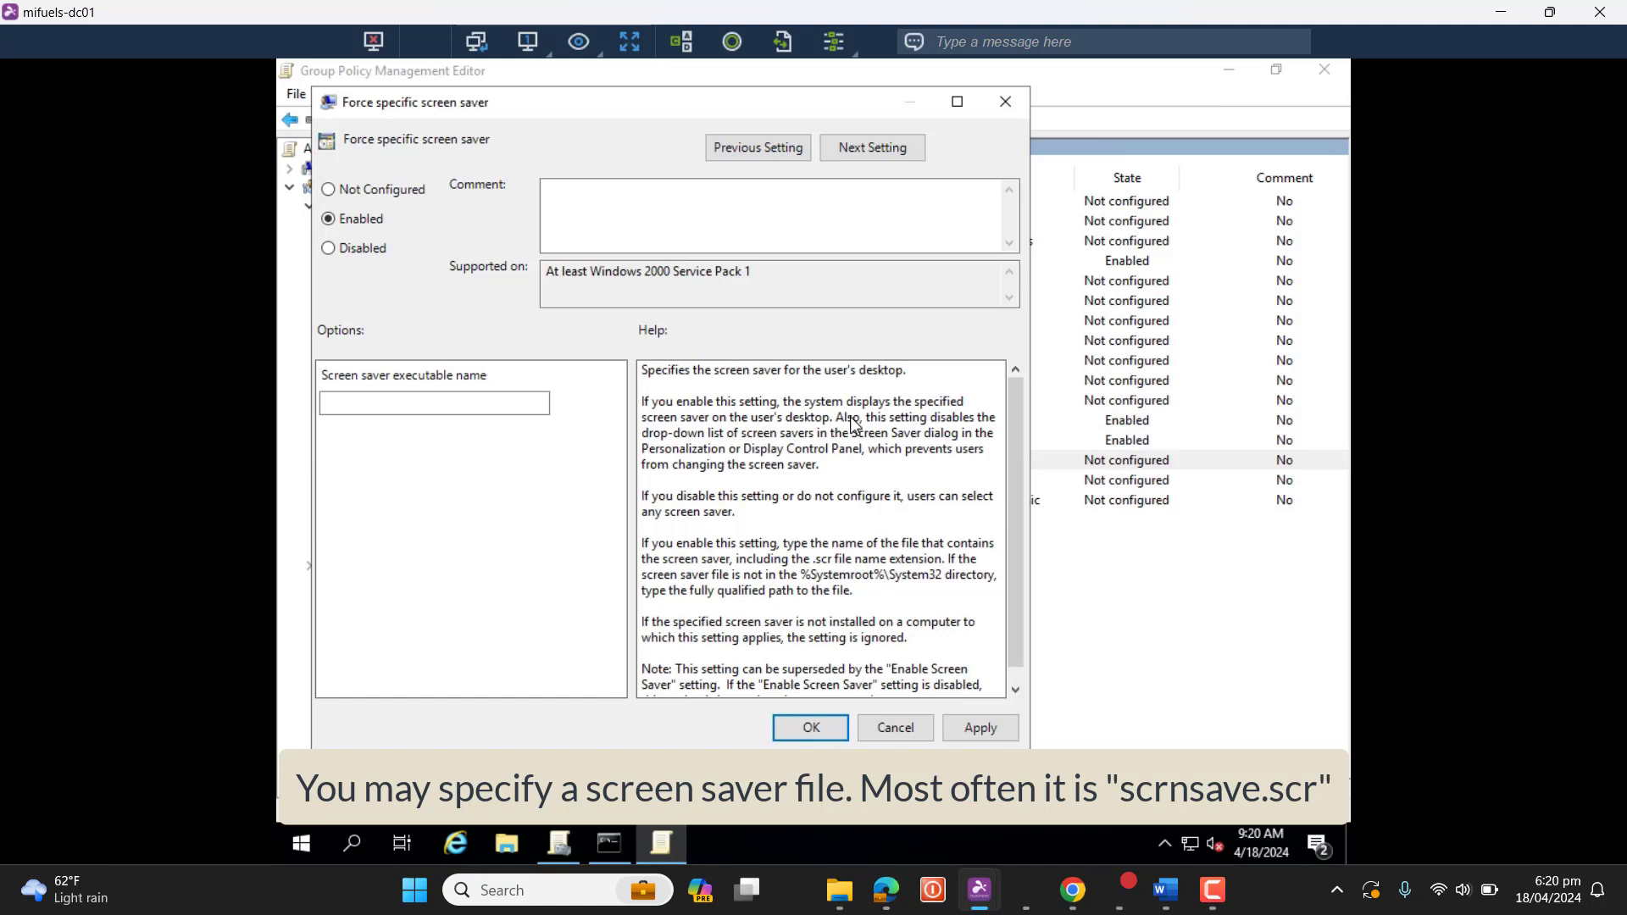
pyautogui.click(642, 371)
pyautogui.click(382, 403)
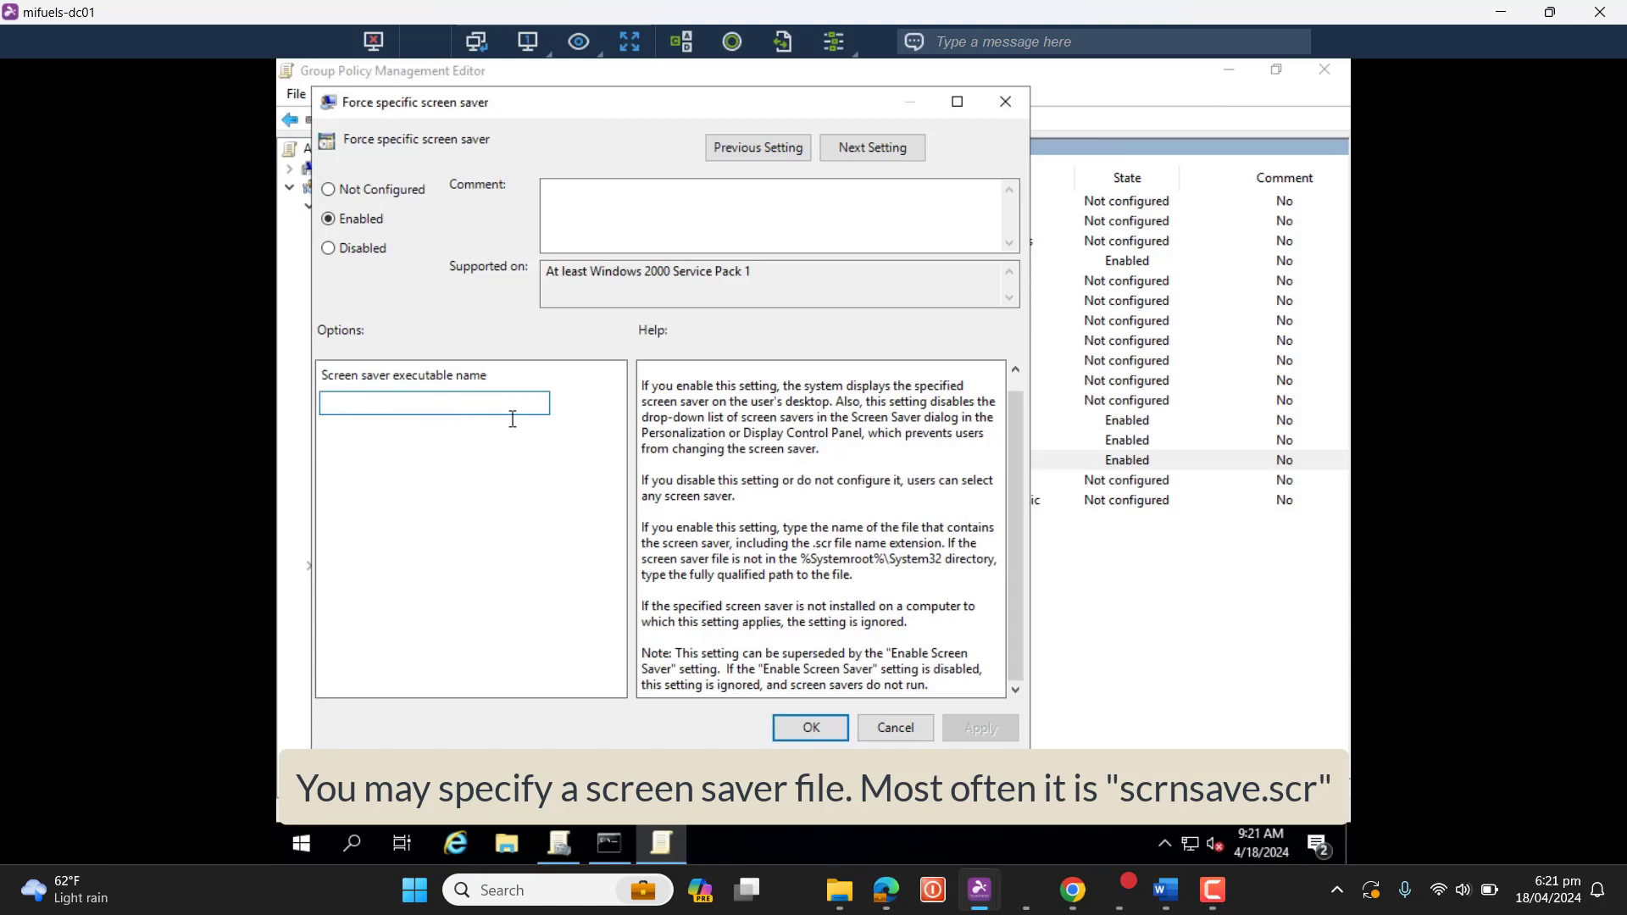
pyautogui.click(896, 729)
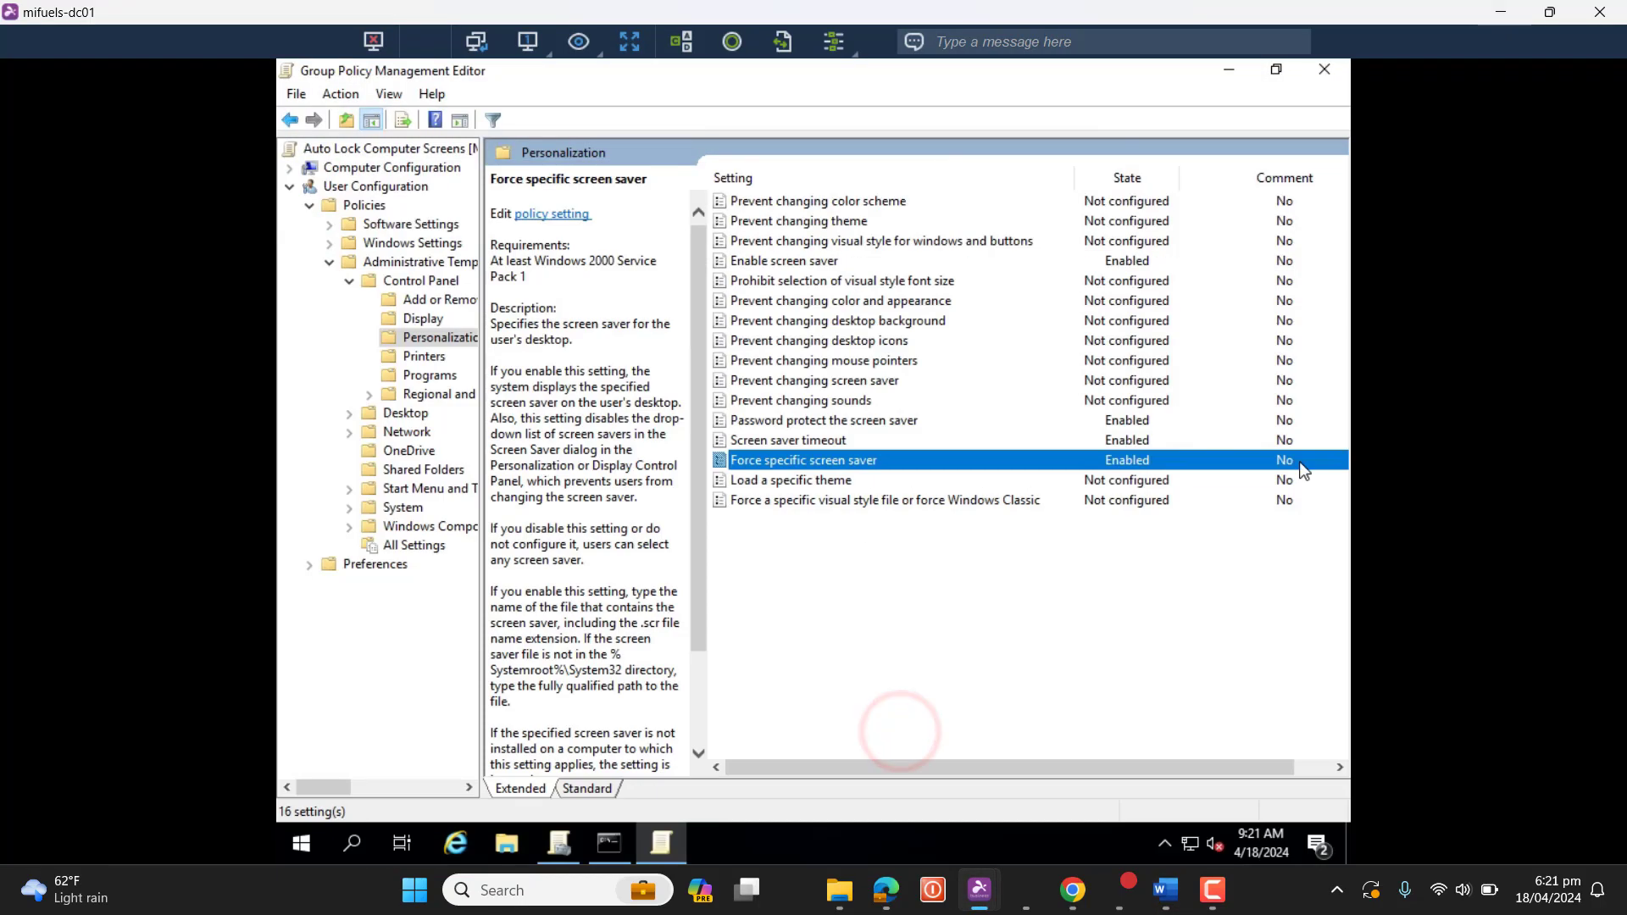
pyautogui.click(979, 558)
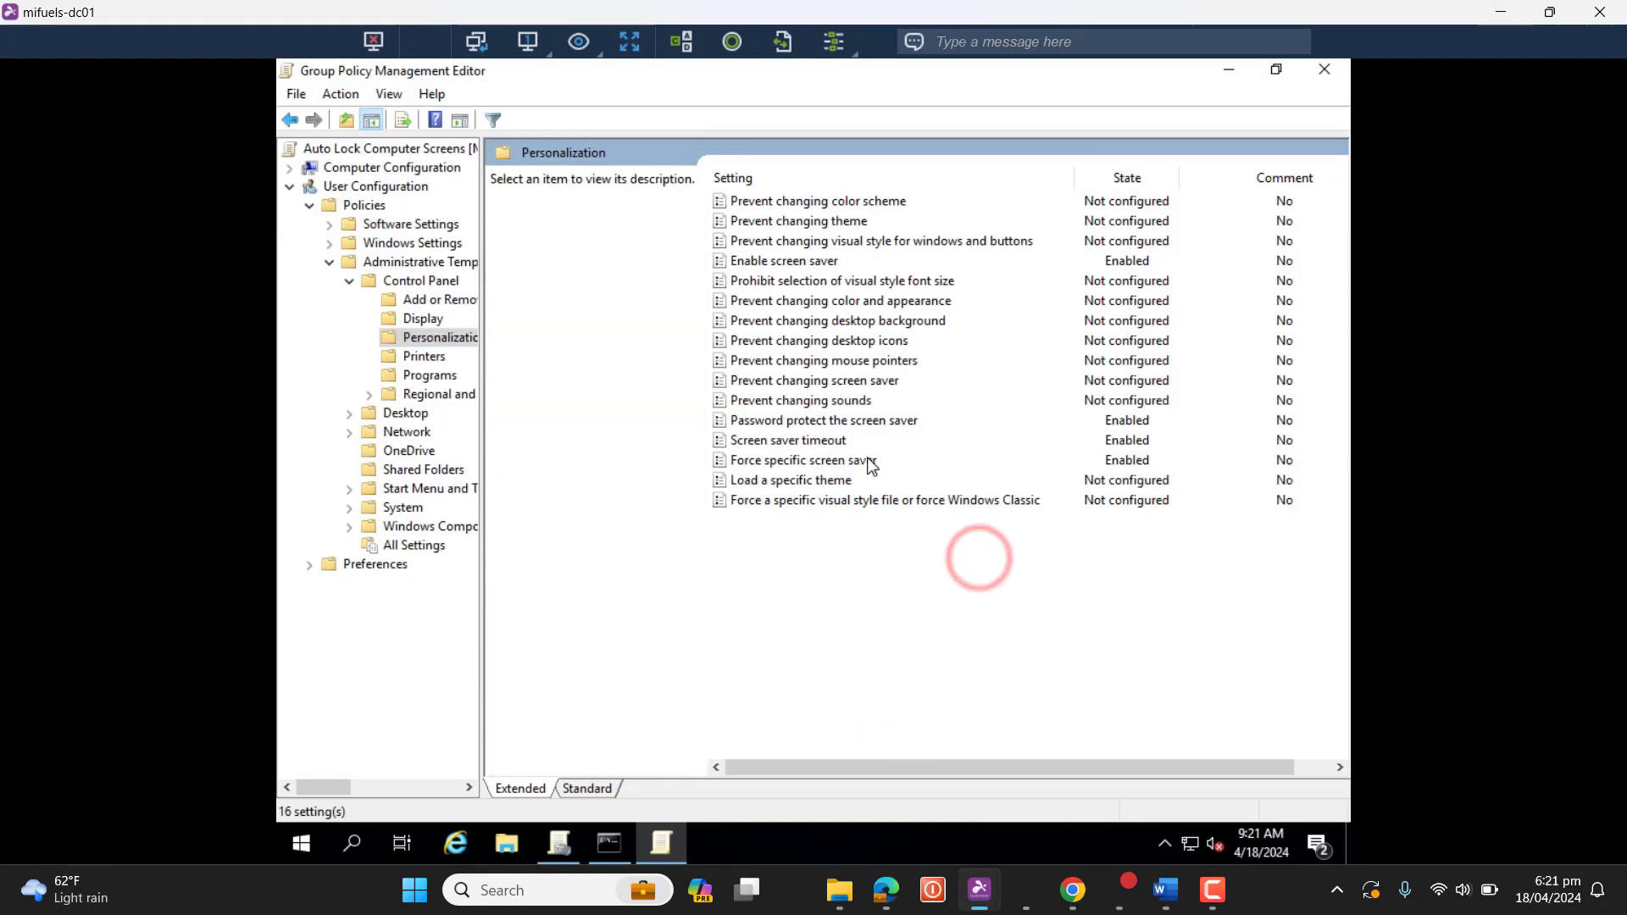
# Enable the 'Prevent changing screen saver' policy, then start gpupdate in the Command Prompt
pyautogui.doubleClick(819, 380)
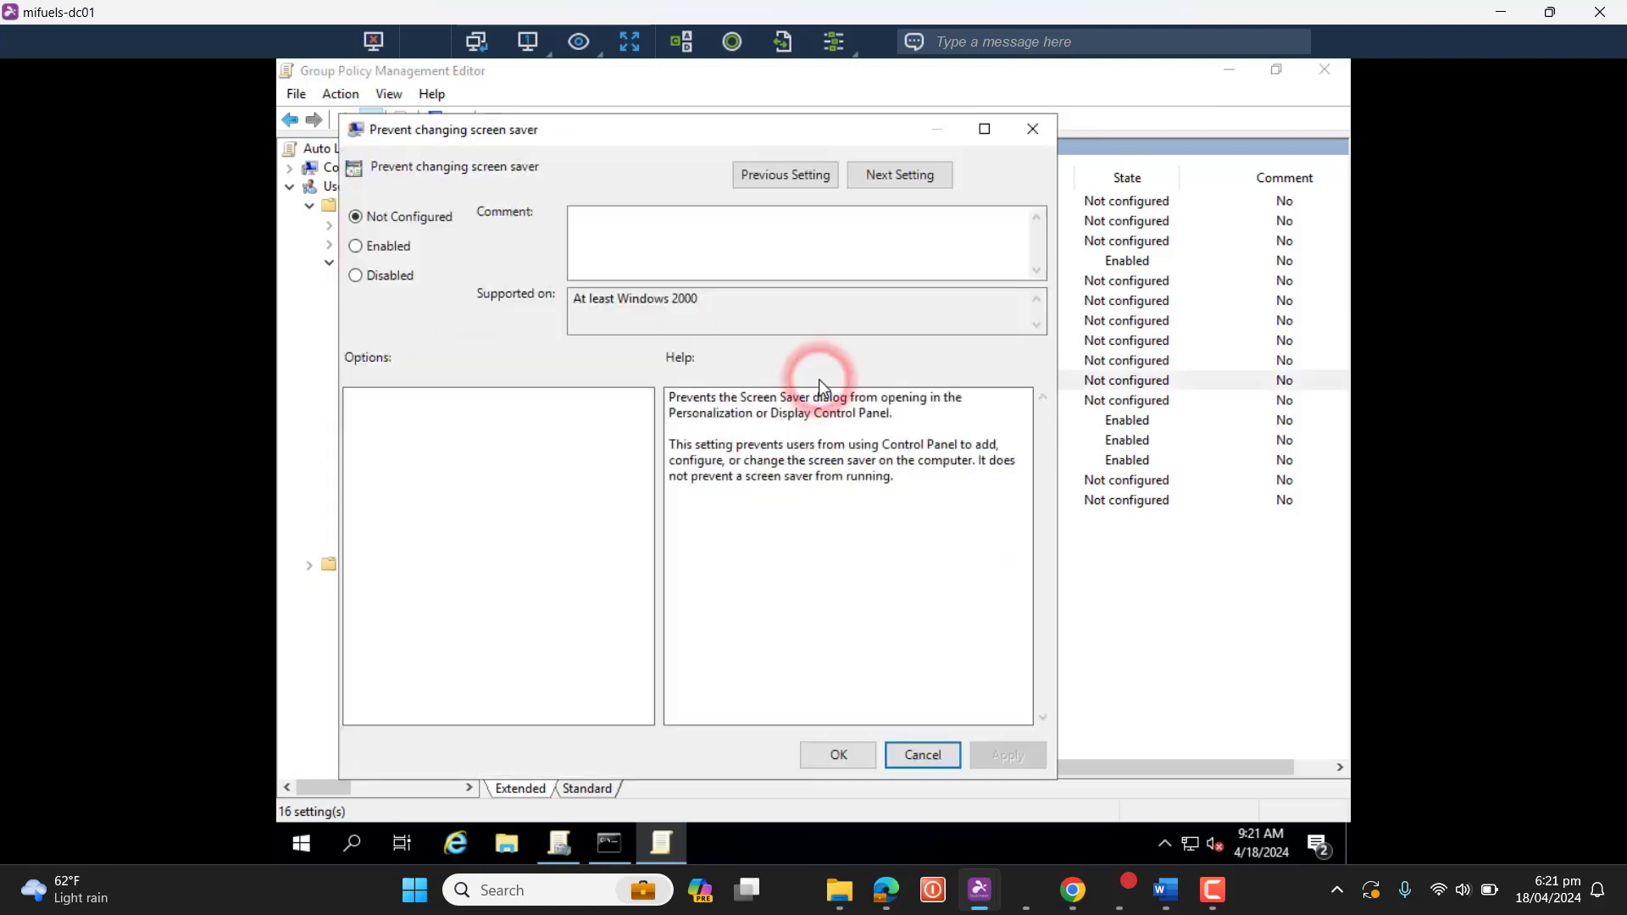
pyautogui.click(361, 247)
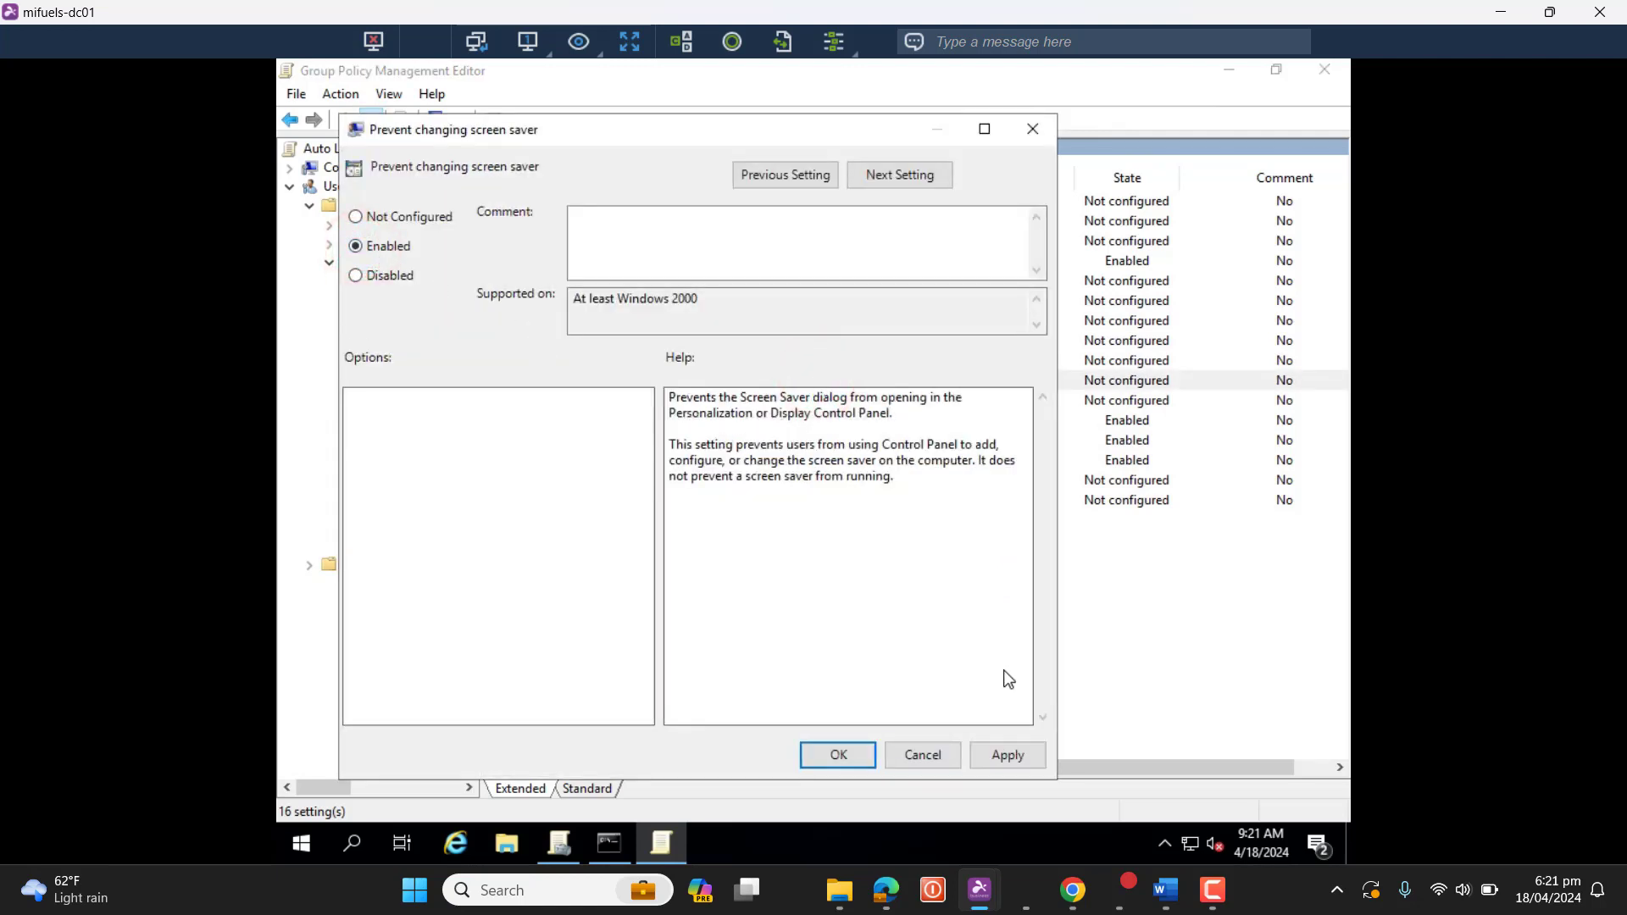
pyautogui.click(1009, 756)
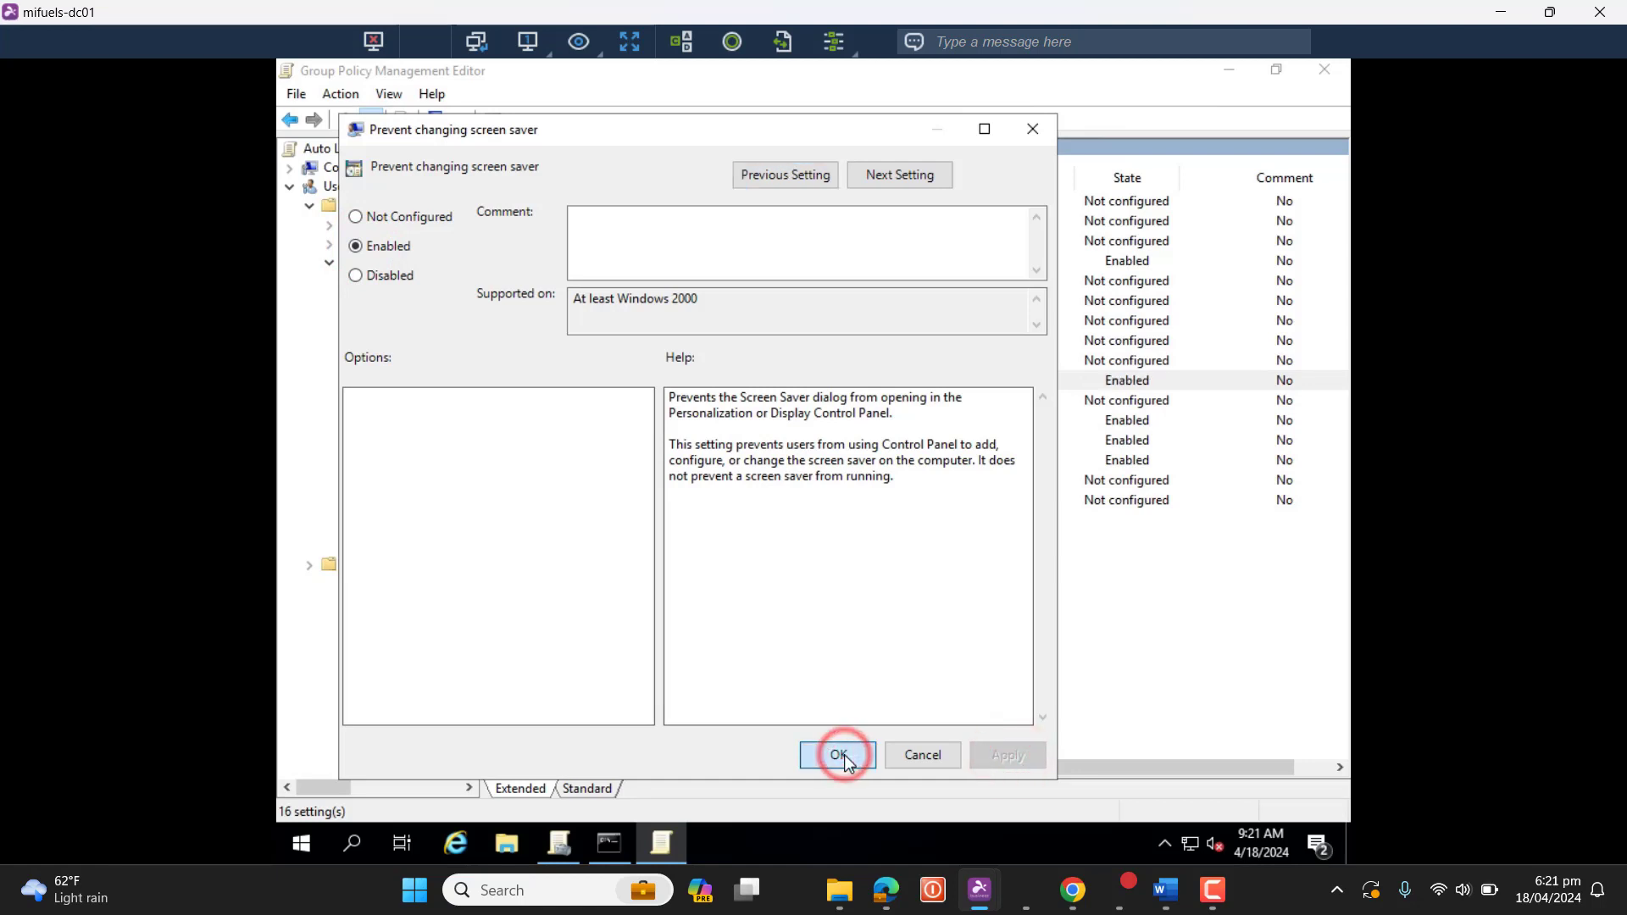
pyautogui.click(845, 754)
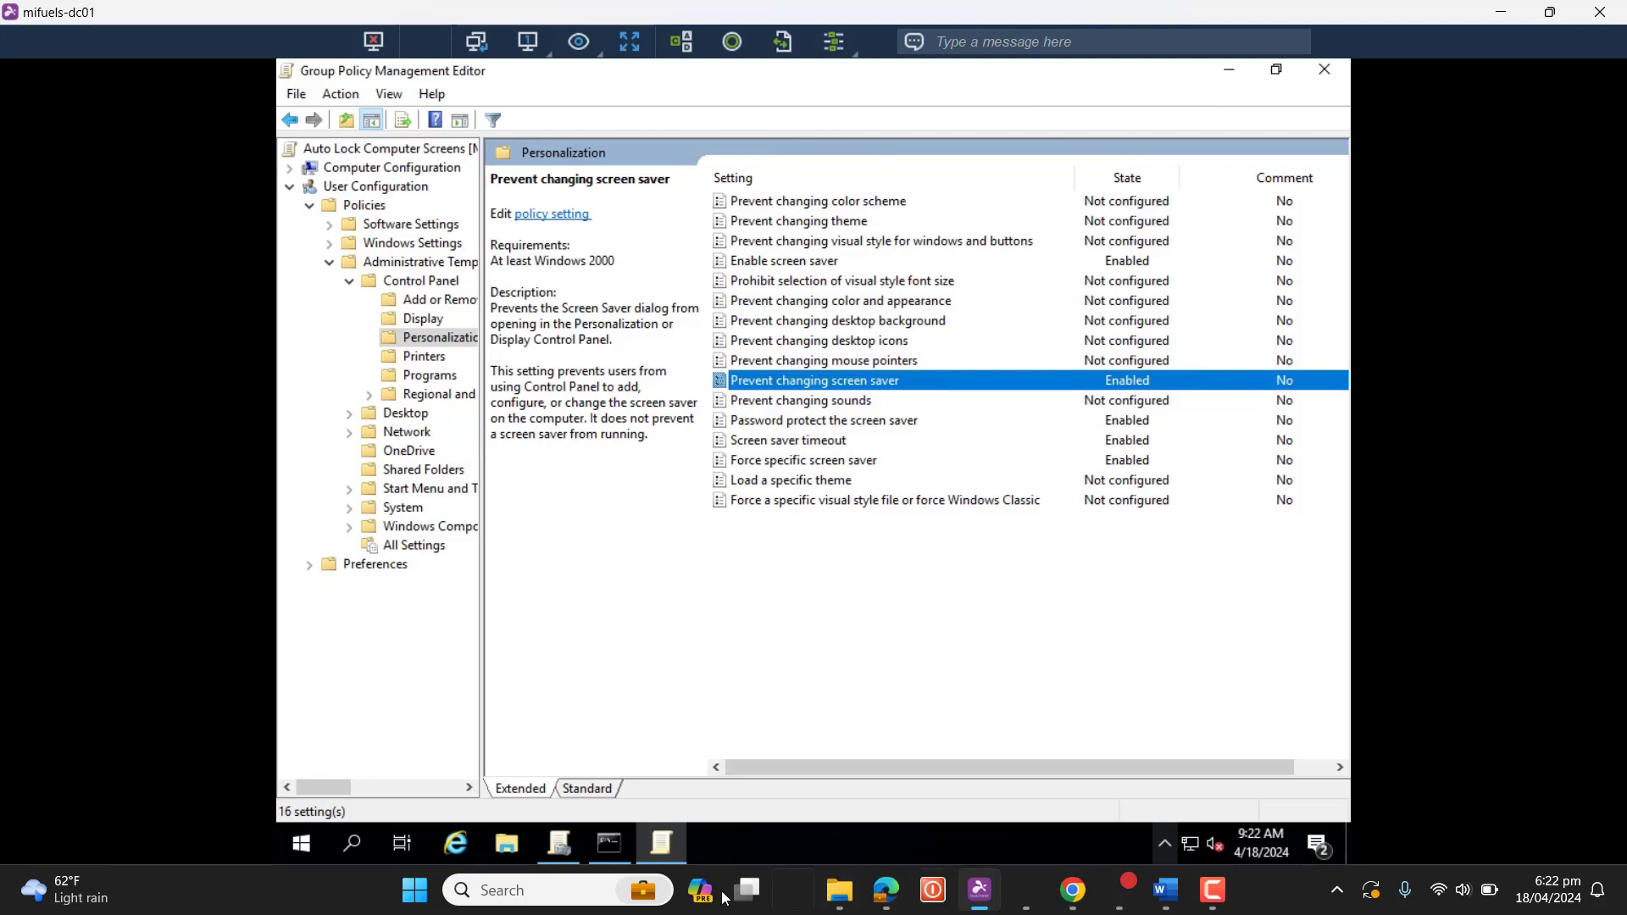
pyautogui.click(613, 839)
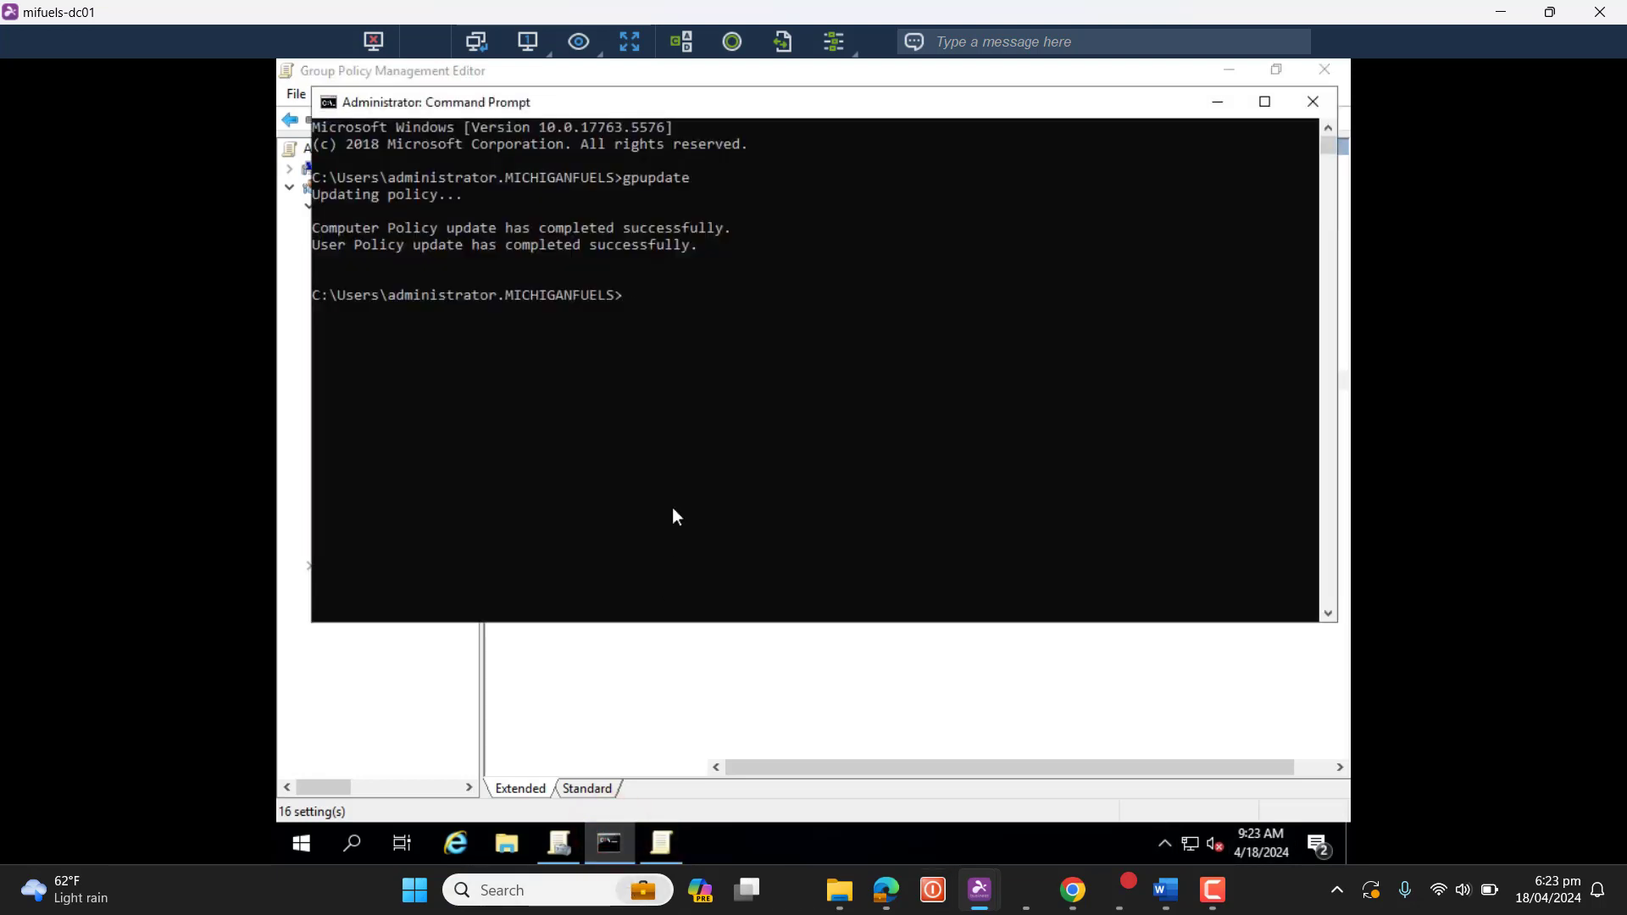
pyautogui.write('gpupda')
pyautogui.click(1219, 103)
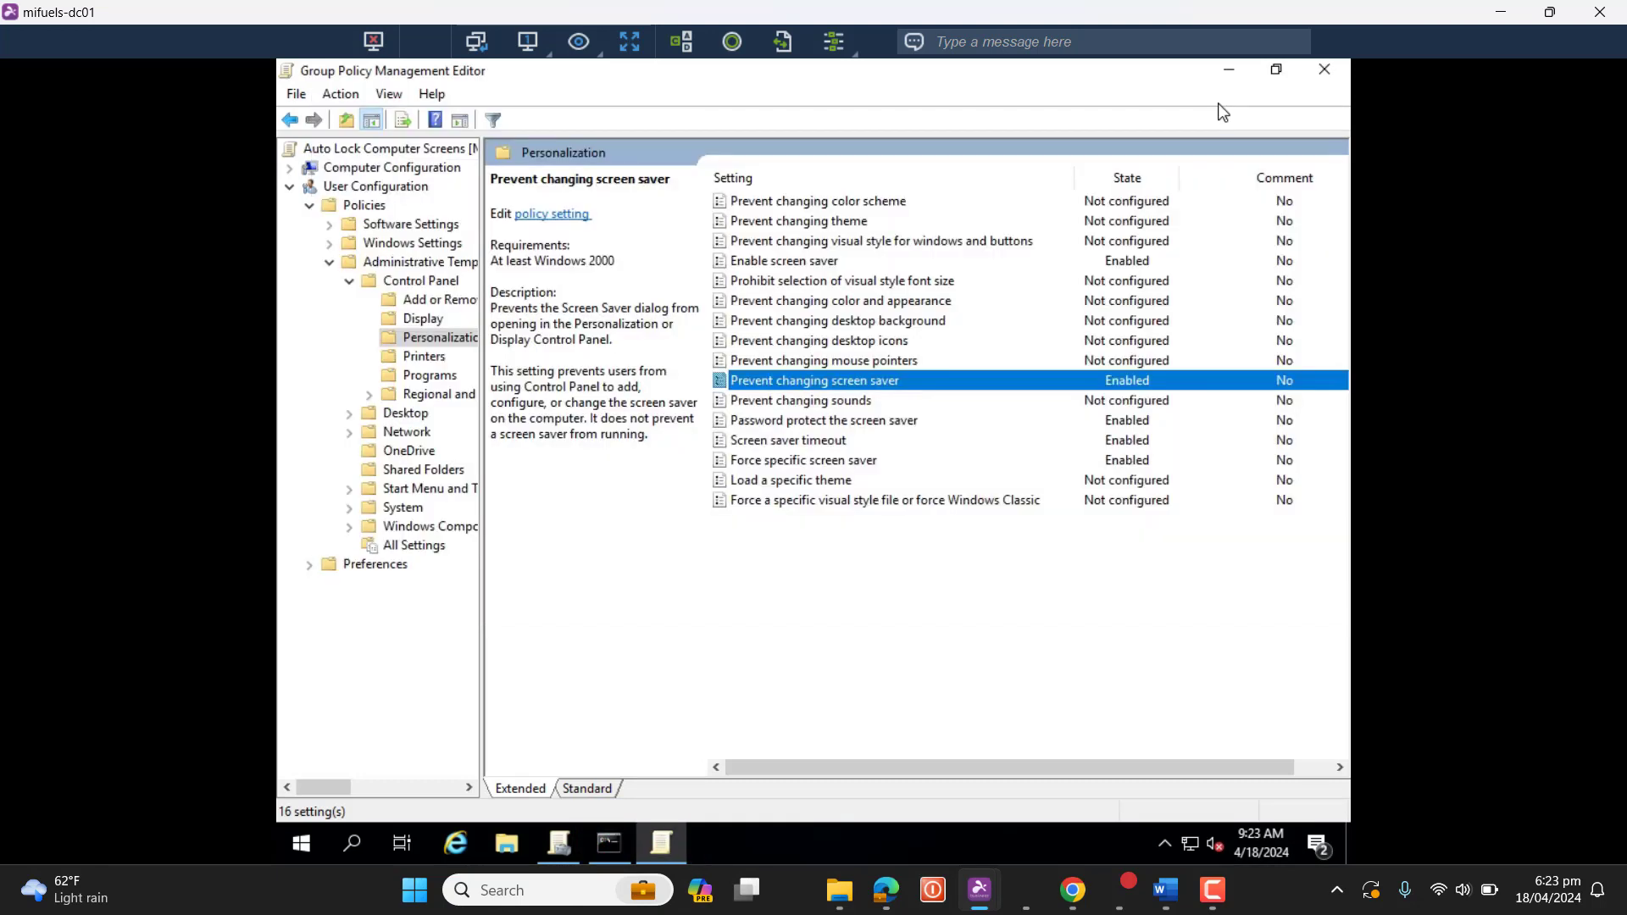